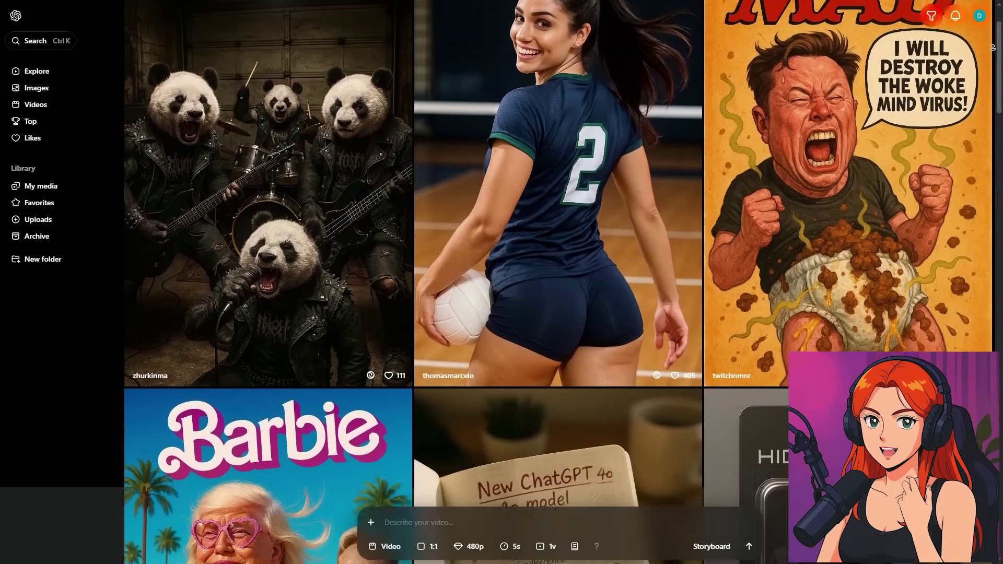
Browse the Sora gallery of AI-generated images and view several of them full size to examine their style and realism
scroll(558, 282, down, 15)
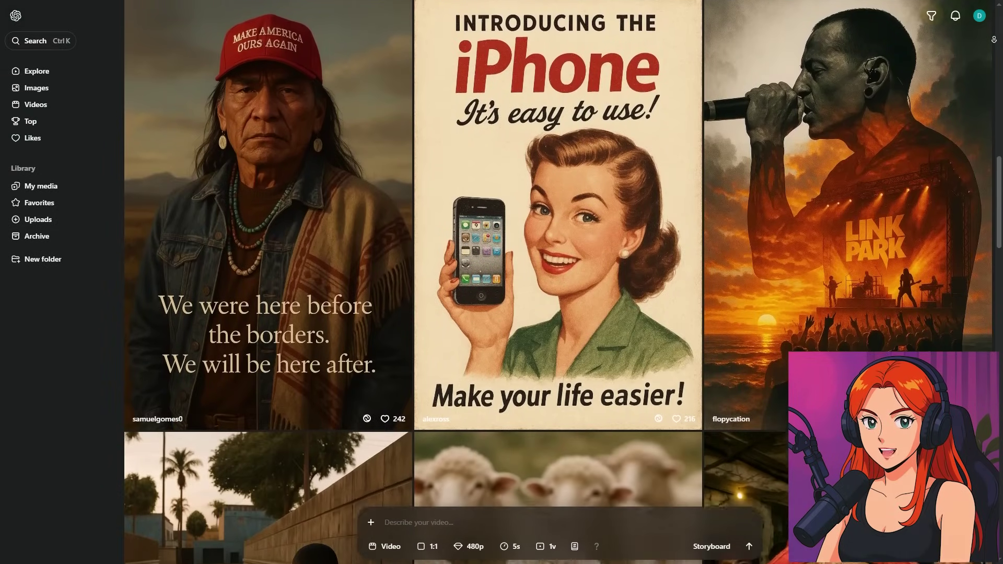
scroll(554, 354, down, 12)
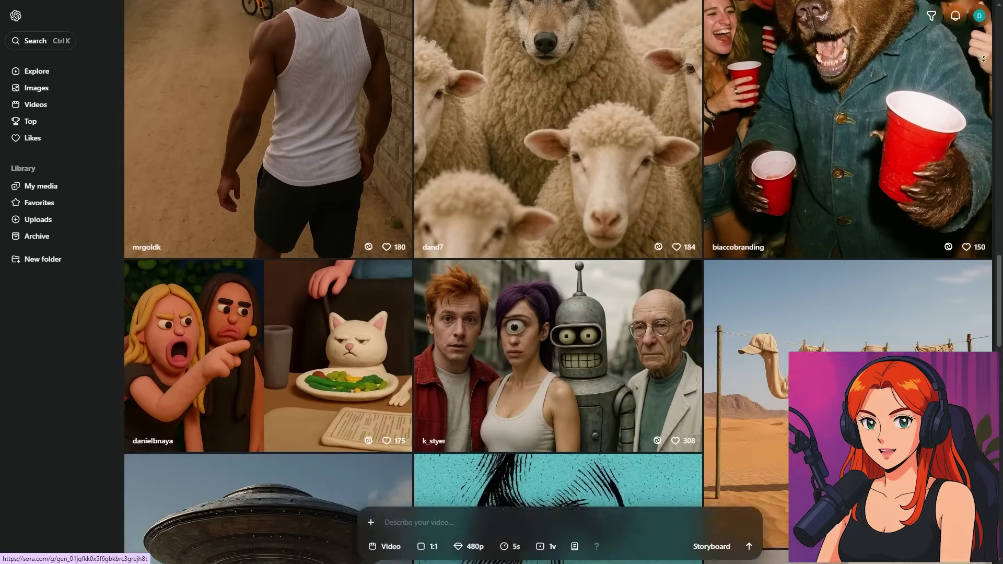
click(554, 353)
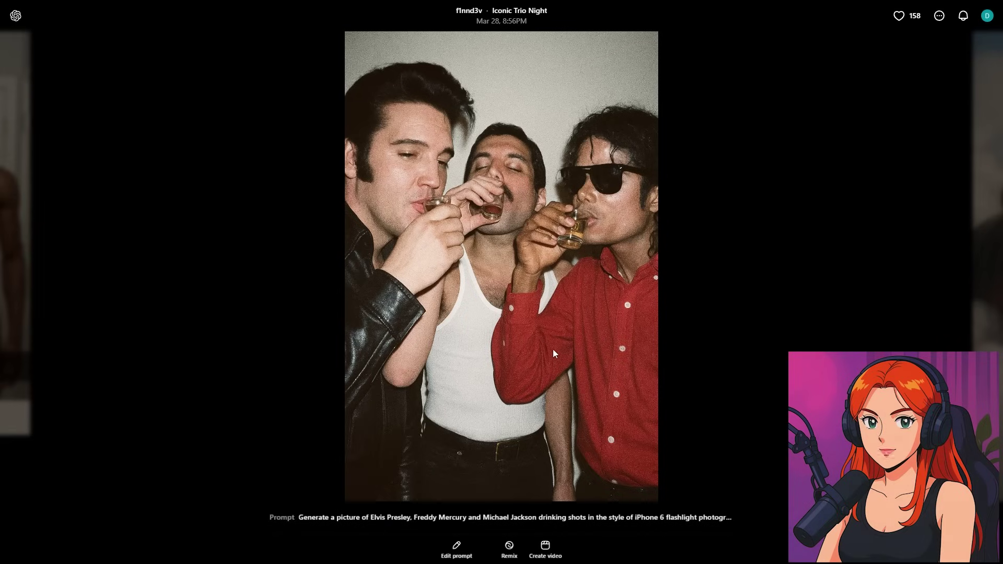
key(Right)
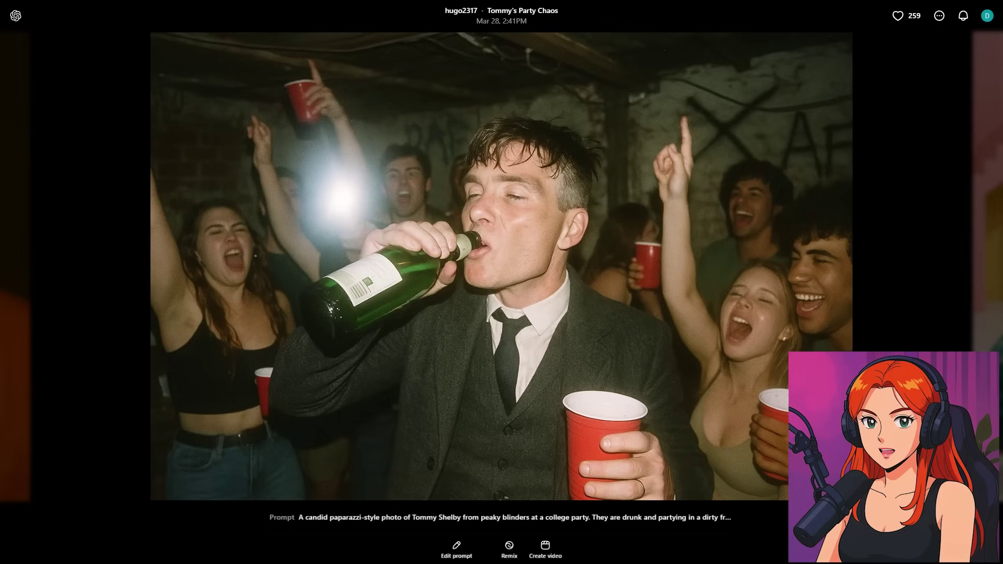
click(1000, 218)
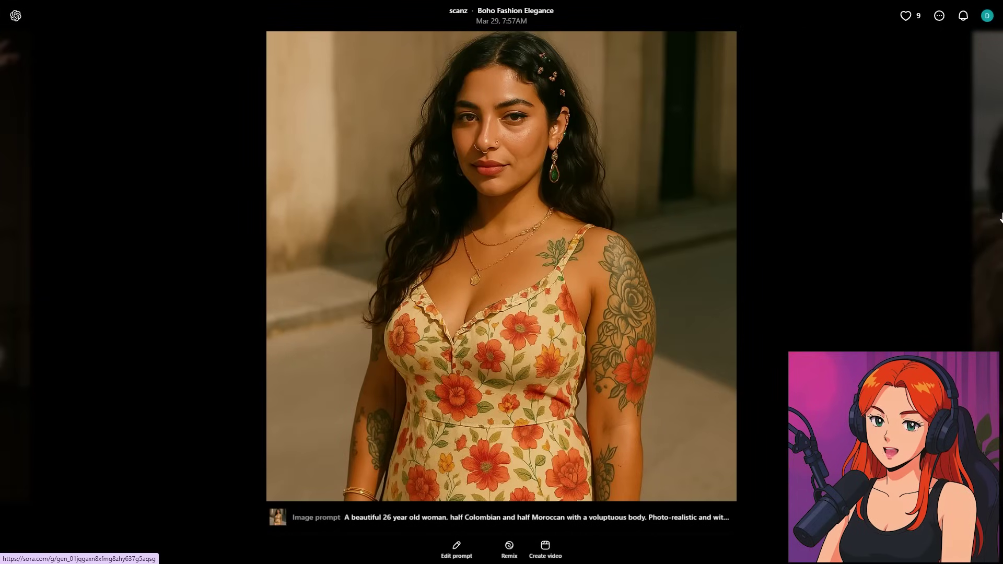
key(Escape)
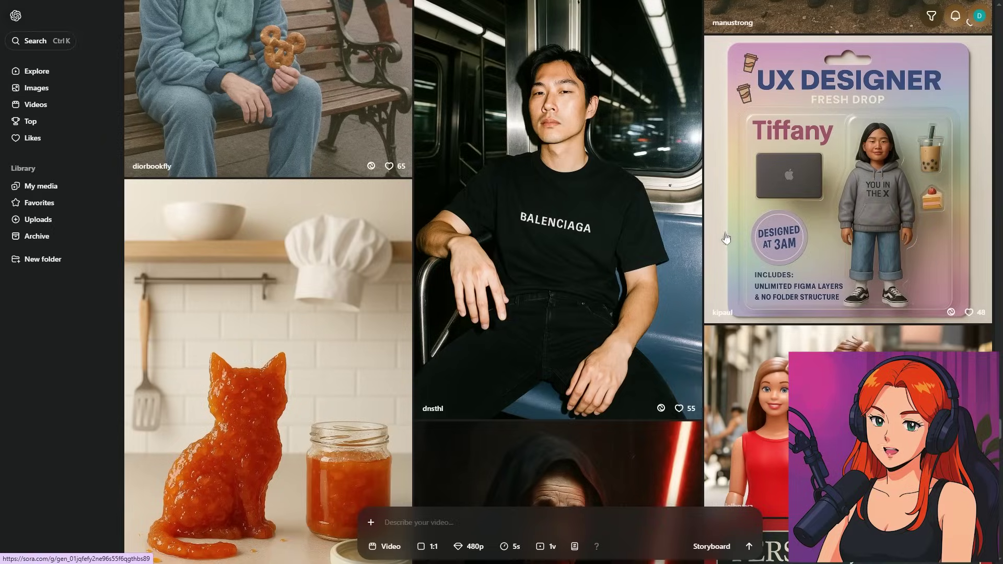
click(603, 214)
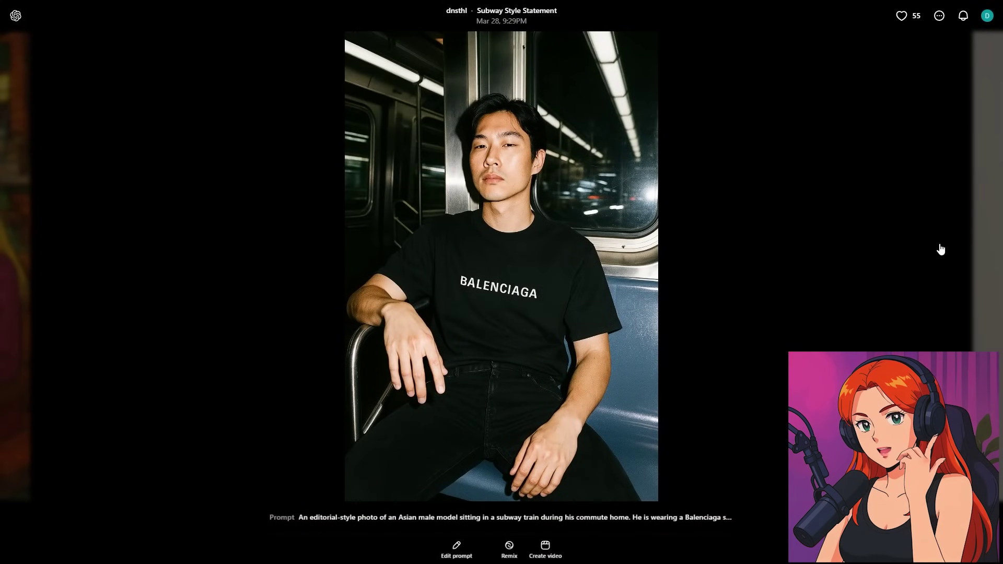
key(Escape)
scroll(950, 272, down, 3)
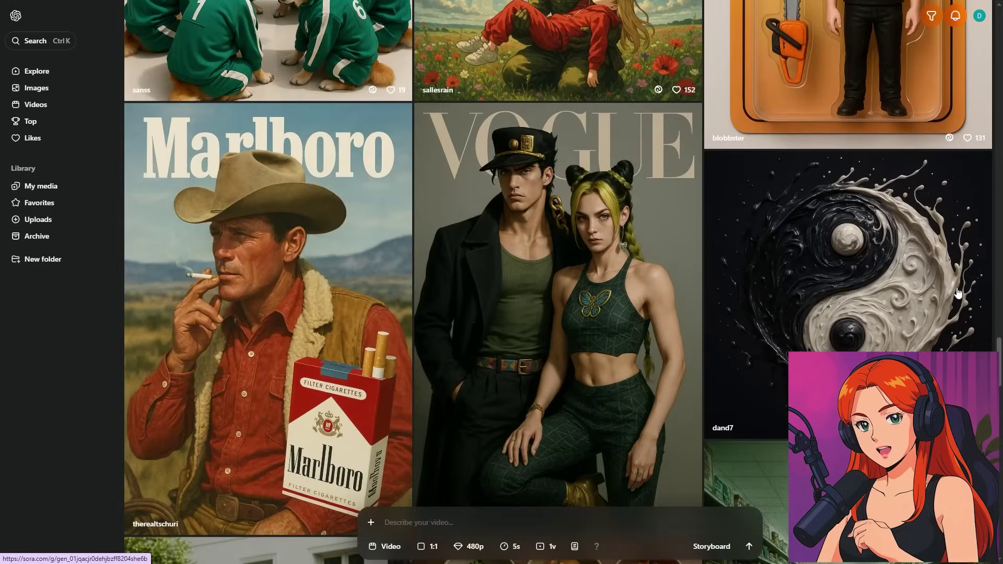
scroll(896, 214, down, 1)
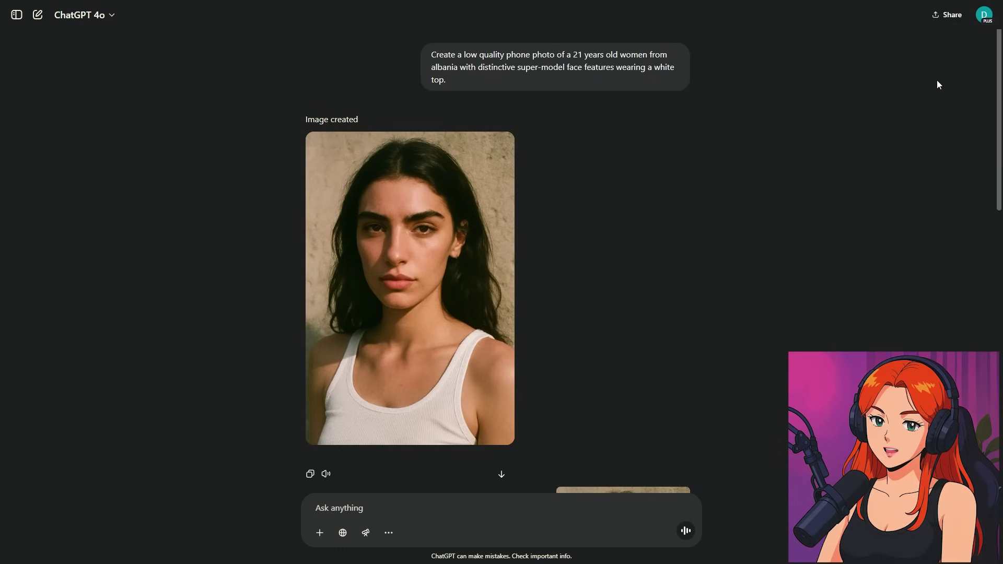
Switch to the ChatGPT conversation, look through the generated portraits, and open the four-face grid image
scroll(928, 290, down, 10)
scroll(928, 291, down, 3)
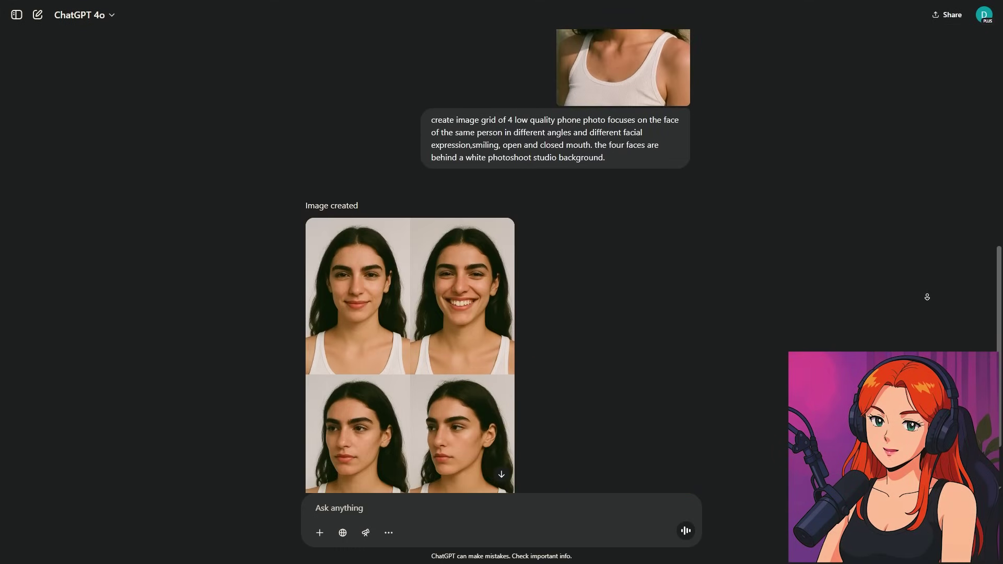
click(417, 292)
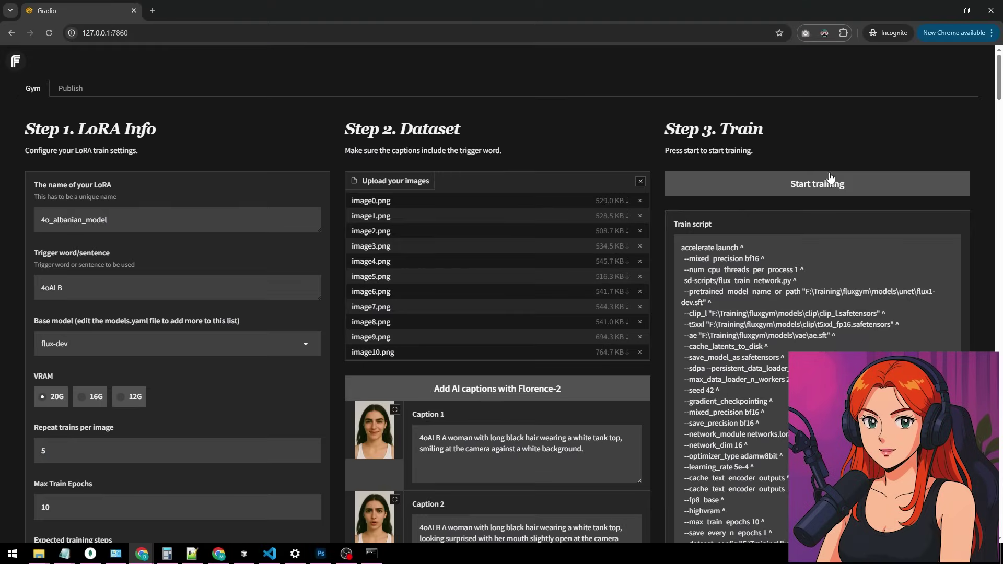
In the Gradio training page, start training the 4o_albanian_model LoRA with trigger word 4oALB on the flux-dev base model
click(784, 195)
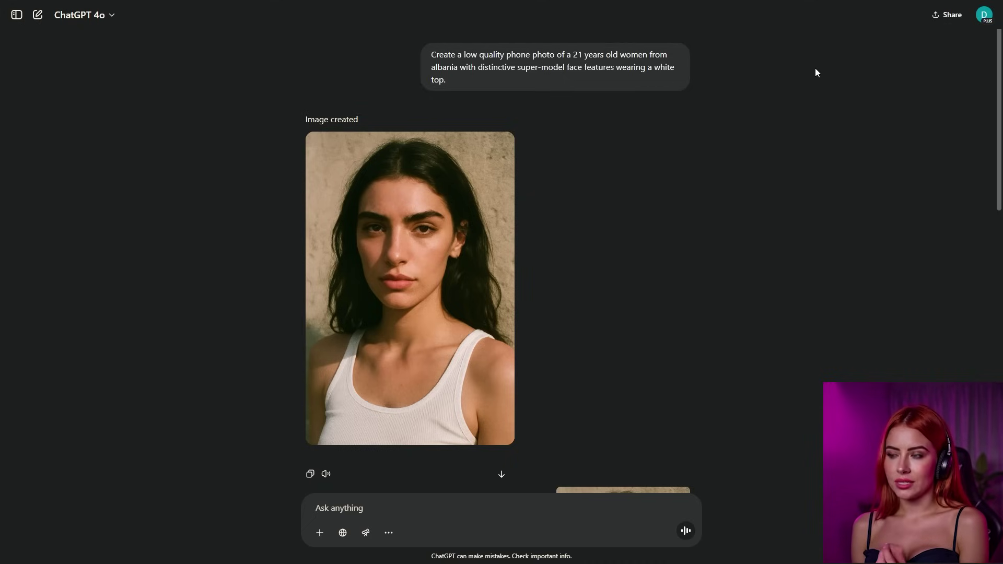
In the ChatGPT conversation, read the single-portrait prompt and the prompt for the grid of 4 low quality phone photos
drag(431, 54, 526, 80)
click(803, 72)
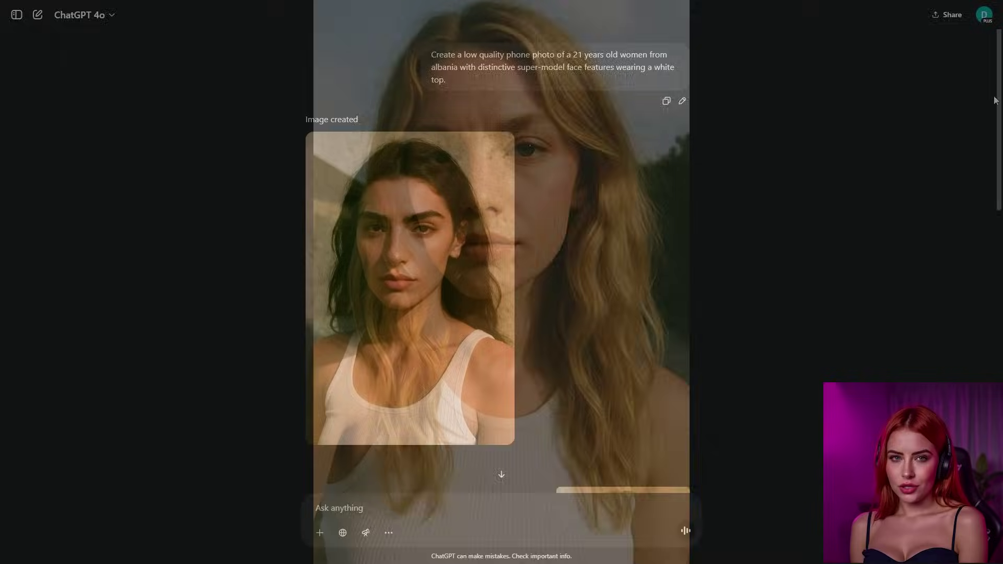
scroll(967, 120, down, 2)
scroll(967, 152, down, 4)
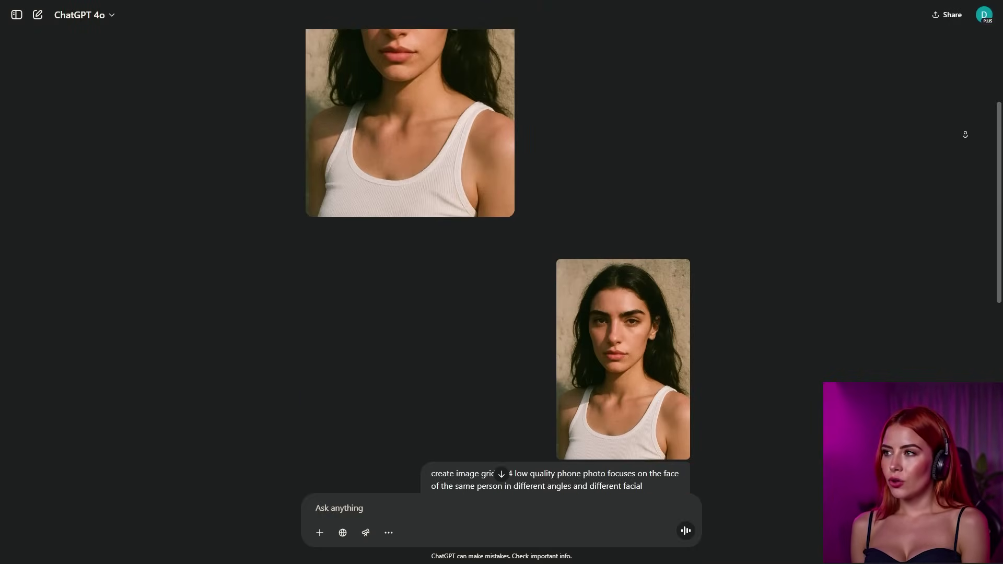
scroll(957, 121, down, 1)
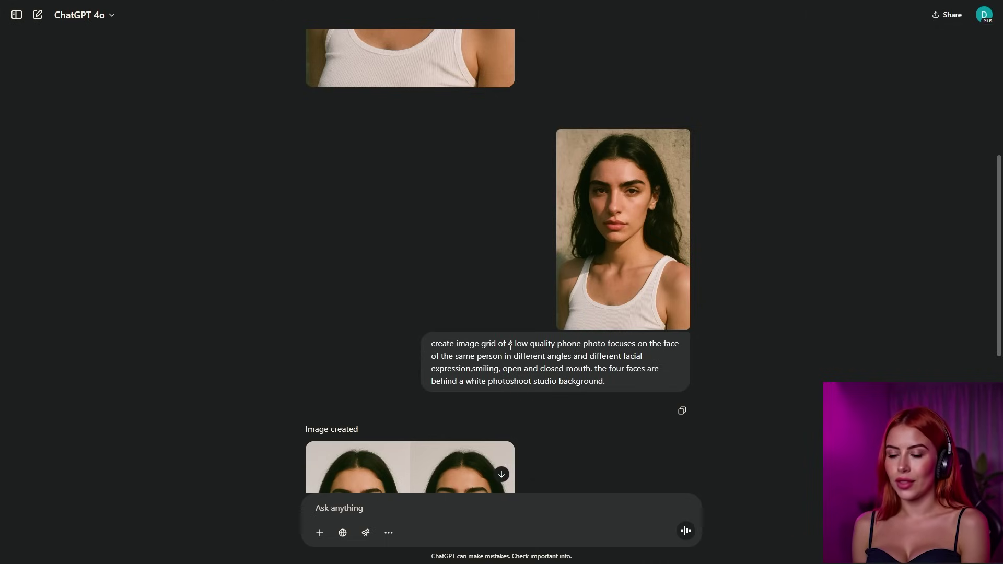
drag(510, 346, 556, 345)
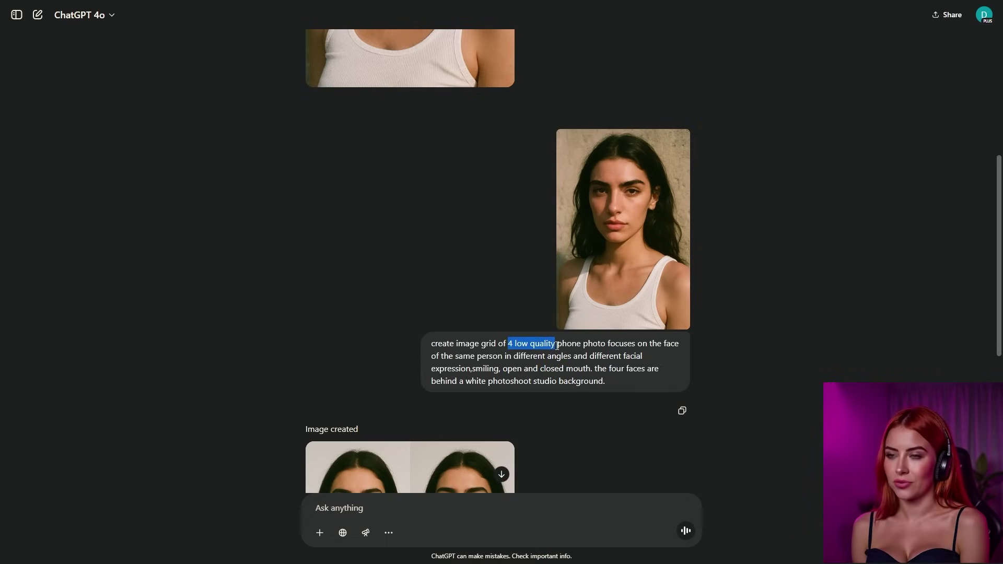
click(677, 357)
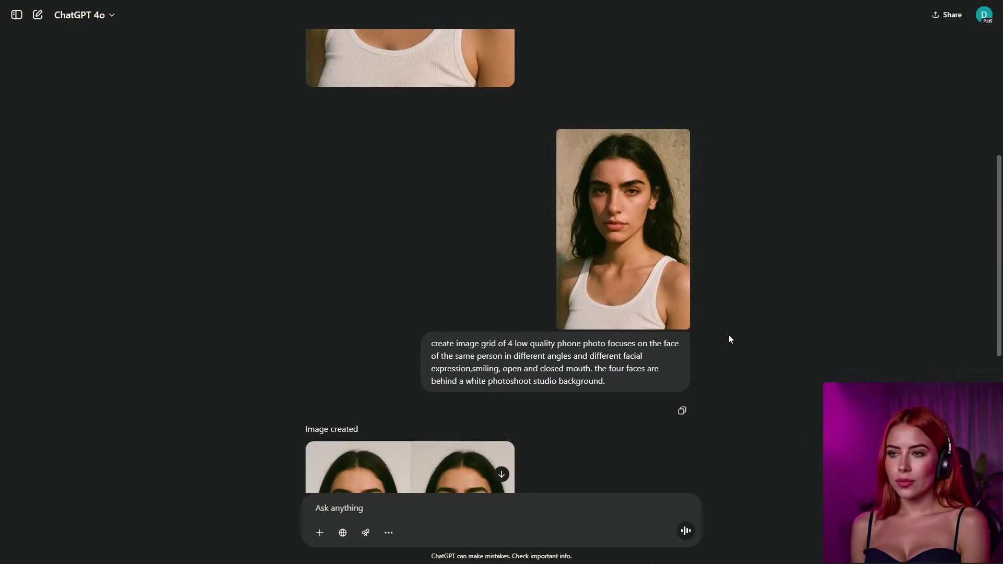
Open the generated grid of four faces to examine its angles and expressions
scroll(940, 268, down, 3)
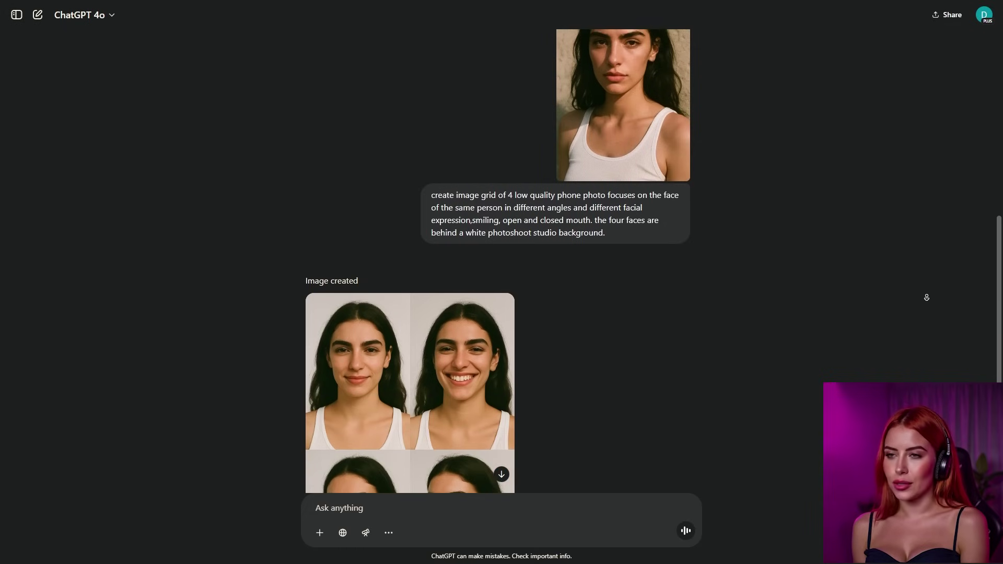
scroll(926, 295, down, 3)
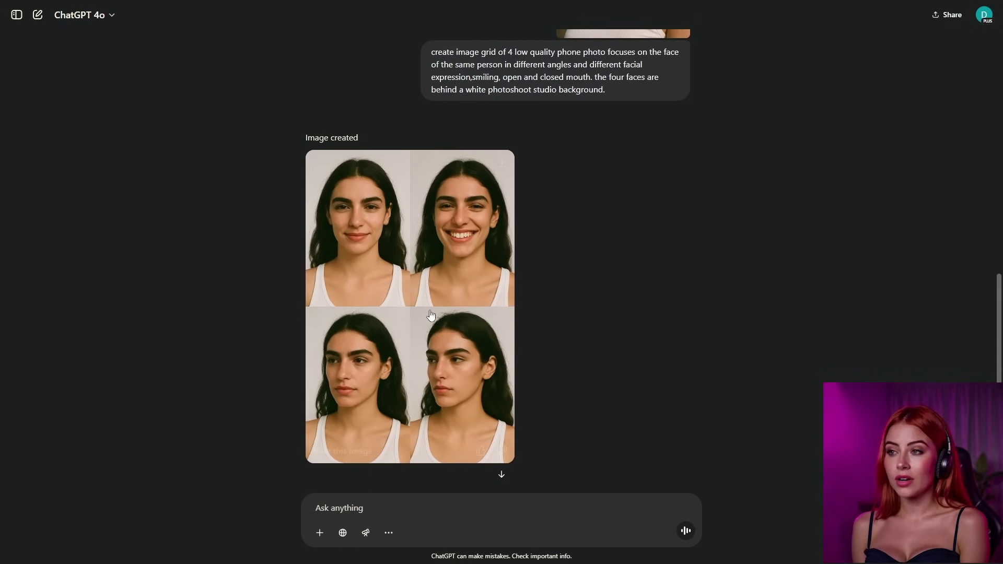
click(430, 315)
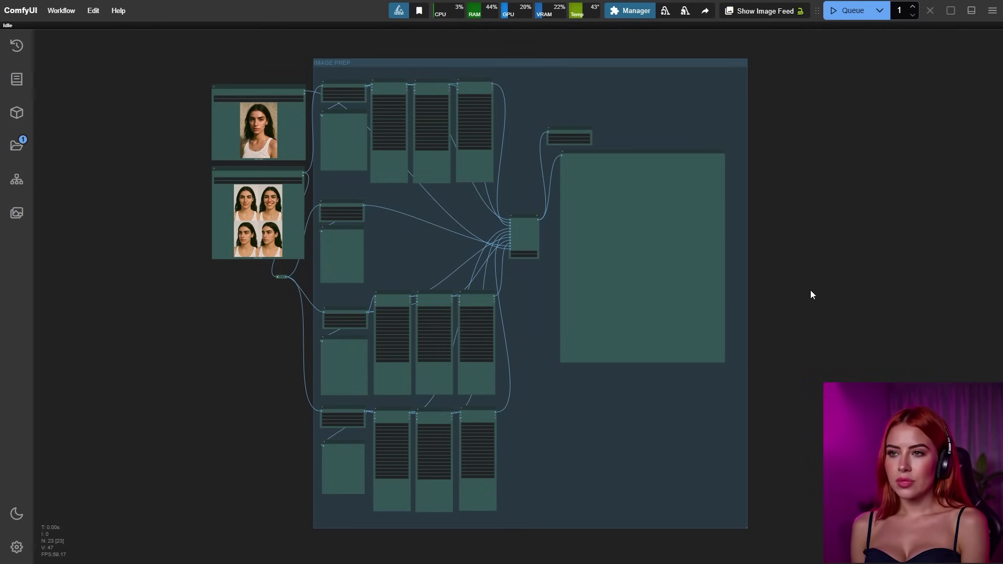
In ComfyUI, examine the two Load Image nodes holding the single portrait and the four-face grid
scroll(208, 146, up, 10)
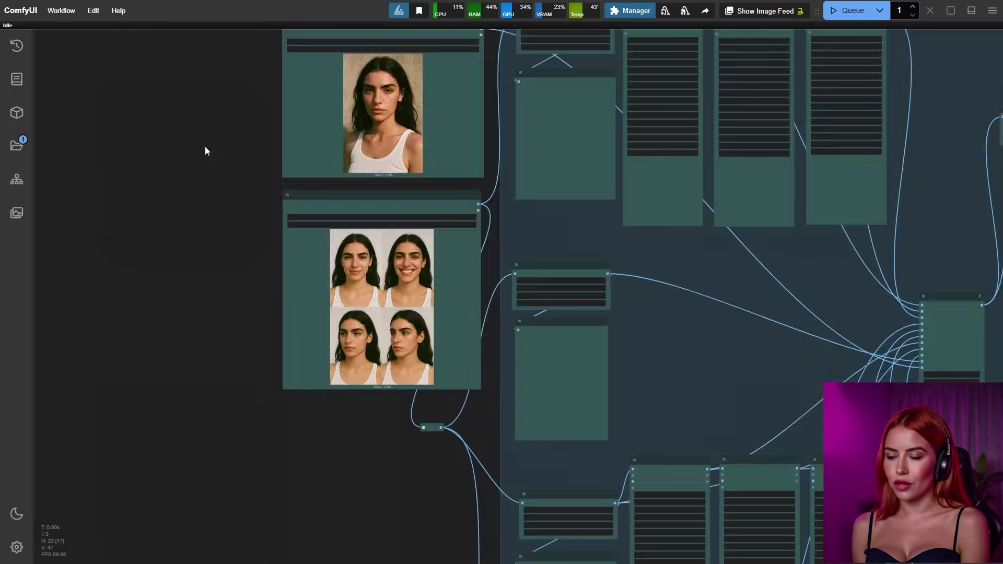
drag(225, 206, 259, 237)
scroll(496, 167, up, 5)
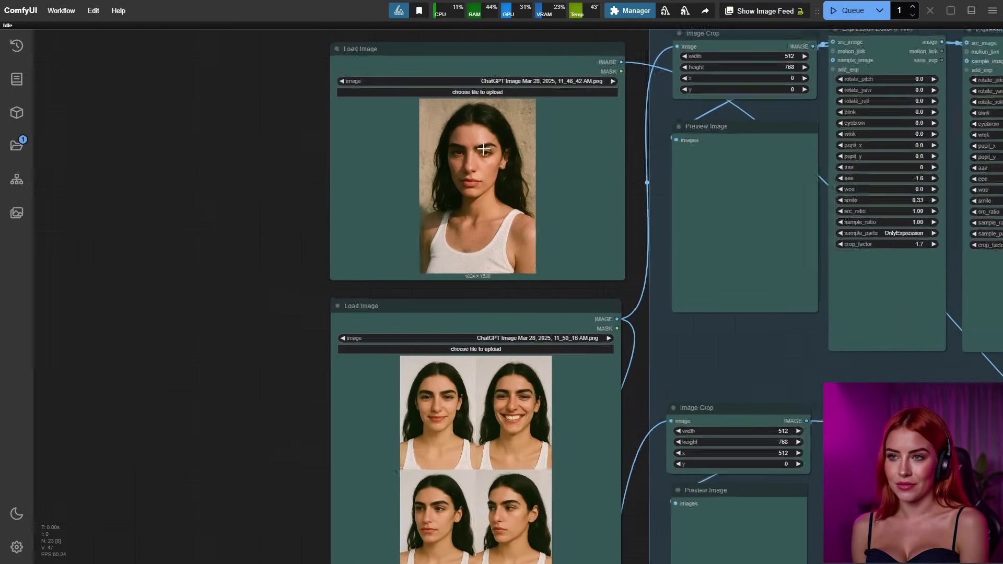
click(490, 338)
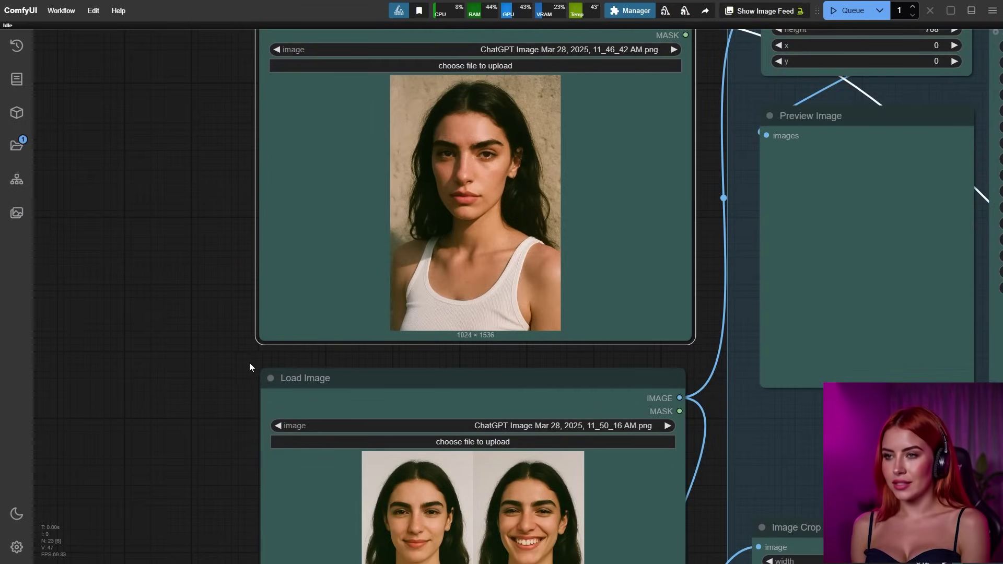
drag(241, 373, 227, 117)
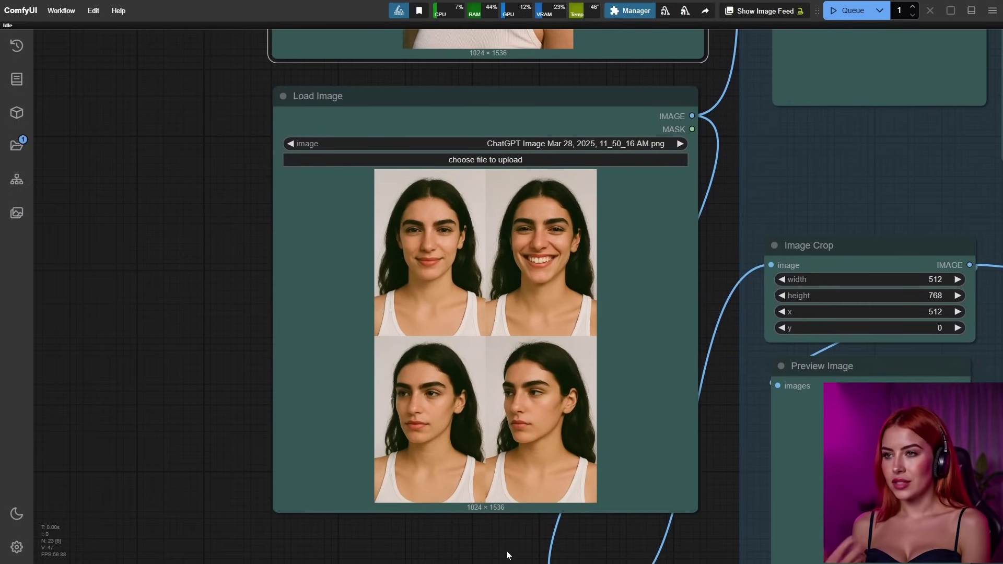
Fit the whole IMAGE PREP workflow in view and run it once
key(.)
click(846, 11)
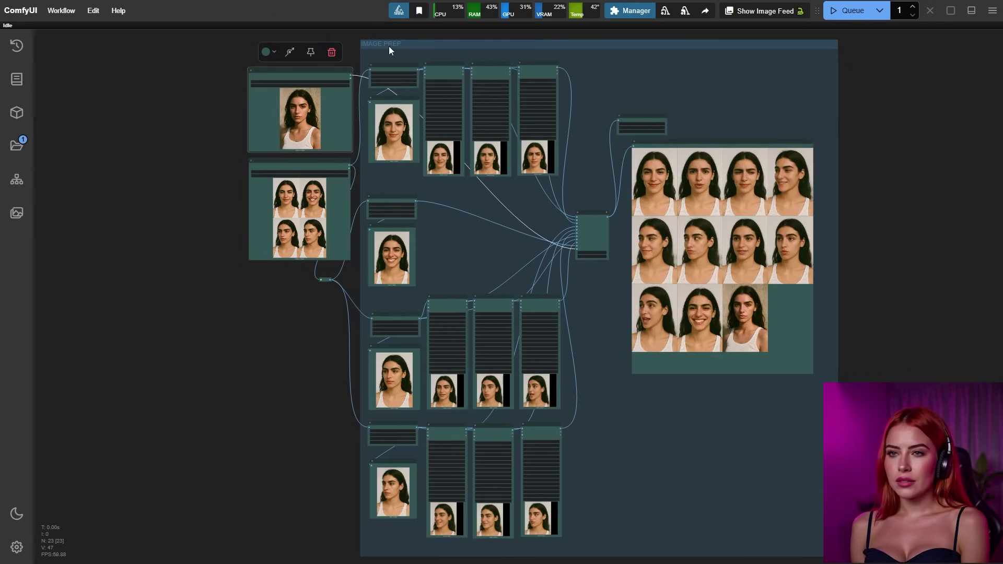
Examine the Image Crop node for the grid's first face and the three Expression Editor nodes connected to it
scroll(369, 75, up, 6)
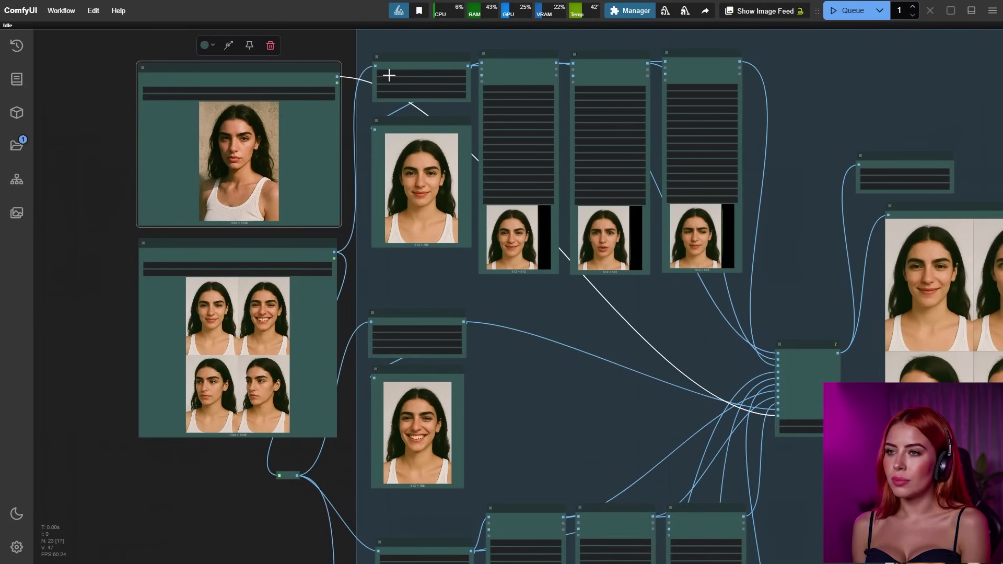
scroll(388, 75, up, 5)
scroll(295, 190, up, 2)
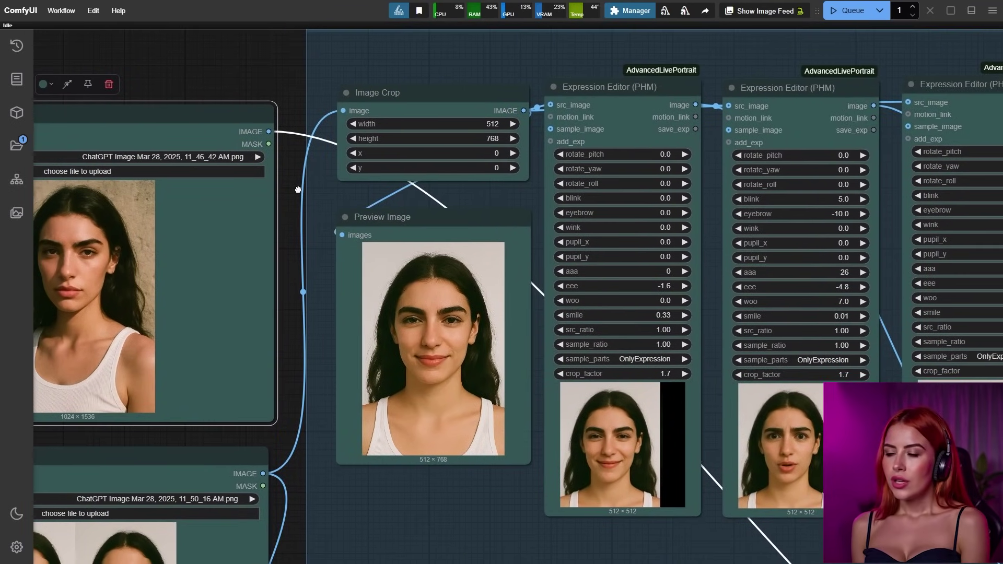
drag(292, 366, 251, 162)
drag(236, 278, 80, 444)
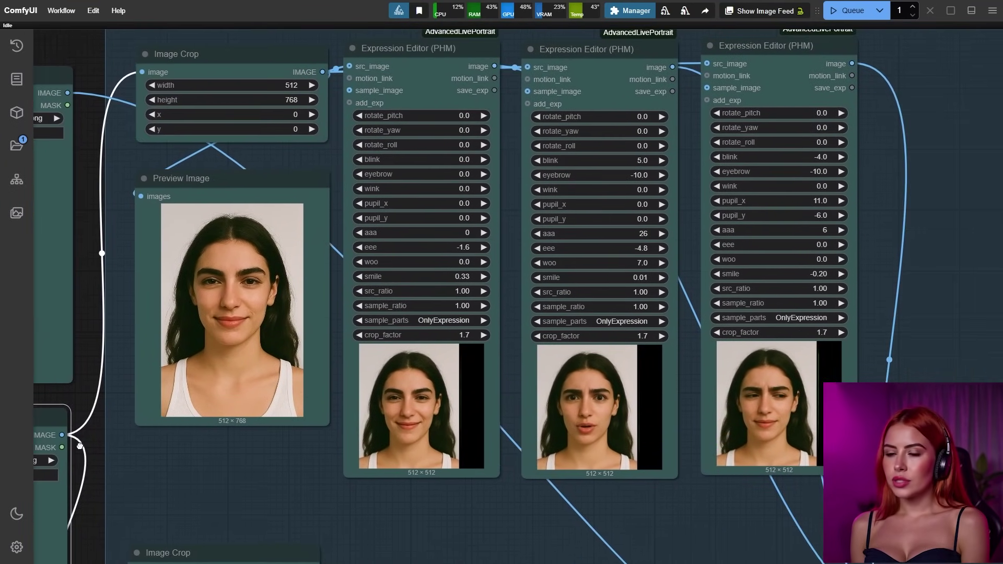
scroll(79, 445, up, 2)
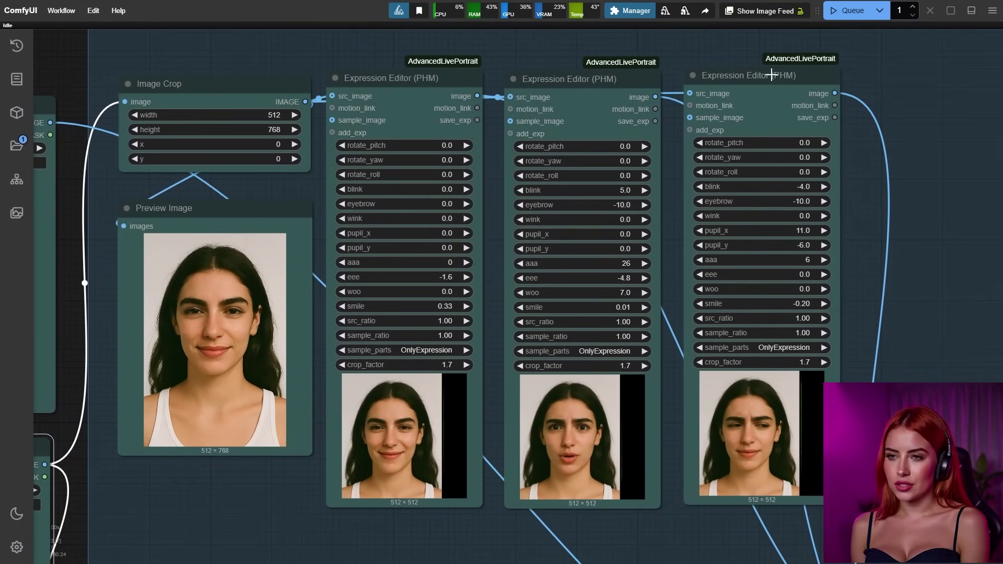
Examine the Image Crop node for the smiling face and its Preview Image node
scroll(597, 266, down, 10)
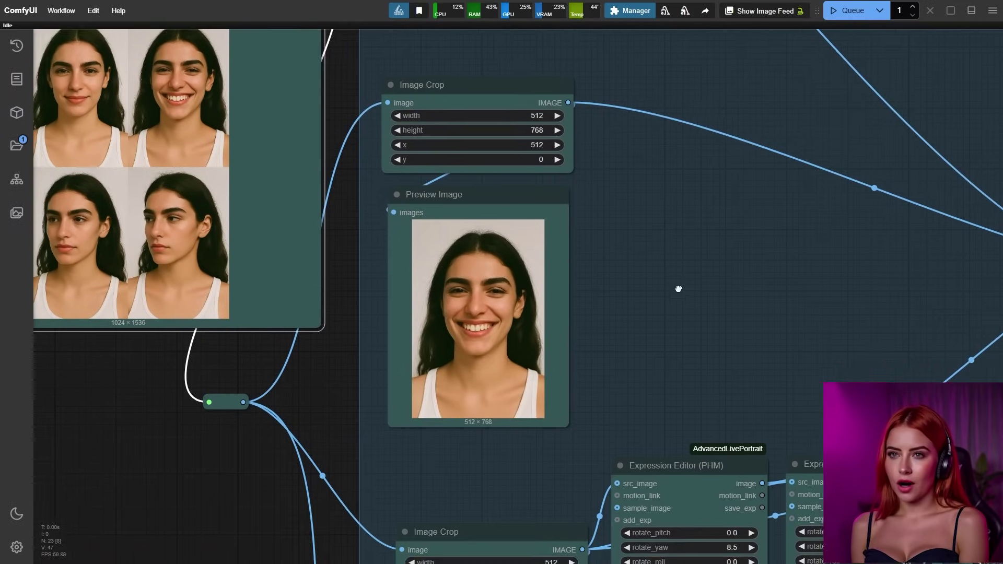
drag(678, 289, 696, 331)
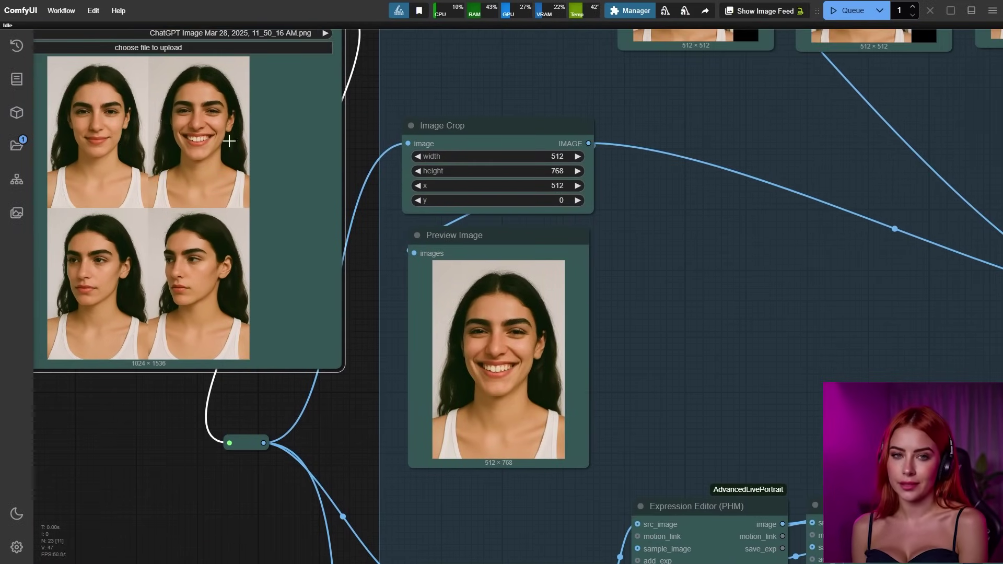
click(470, 454)
Set eee to -11.4 in the middle Expression Editor for the lower-left face crop and rerun the workflow
drag(470, 541, 478, 86)
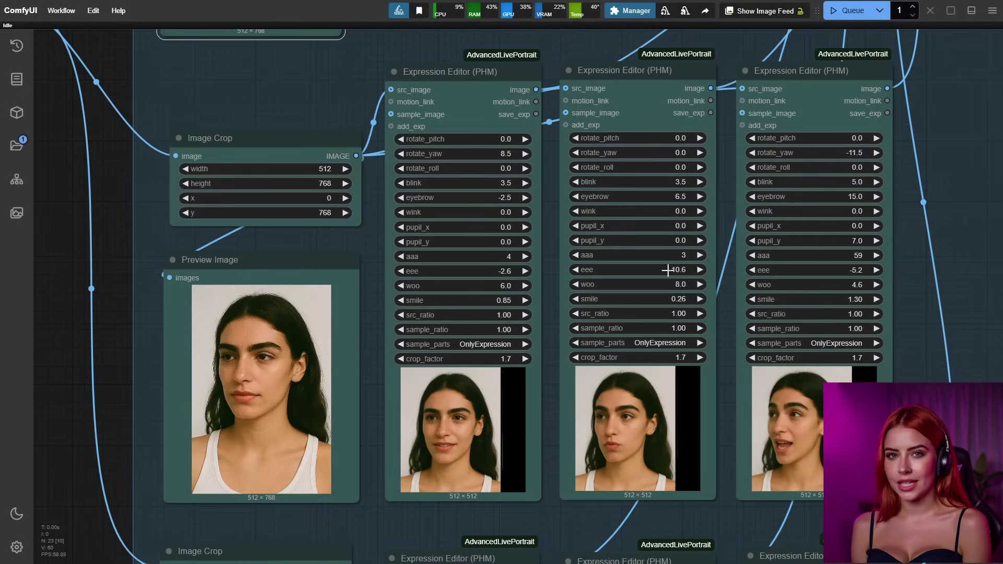
drag(668, 270, 675, 270)
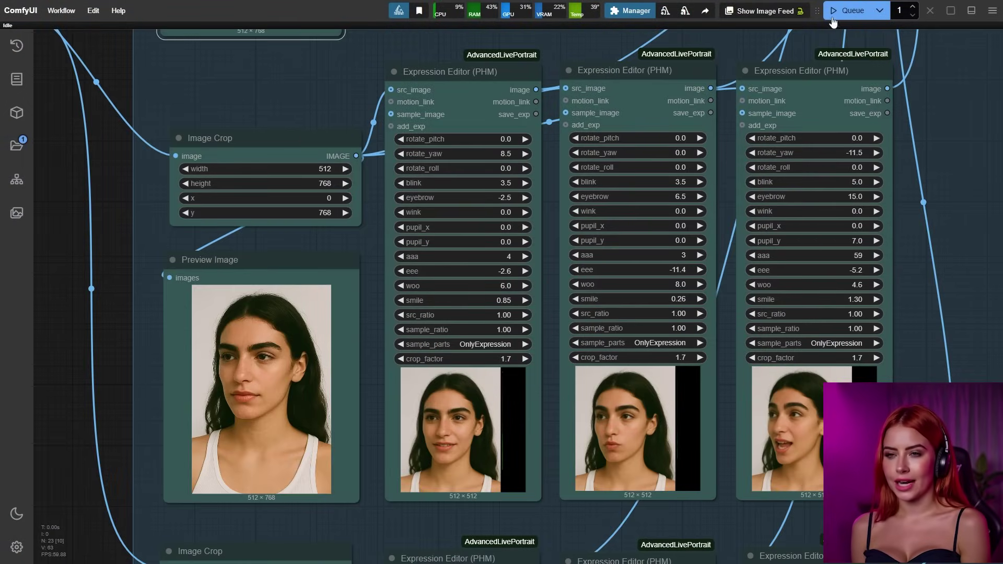
click(838, 15)
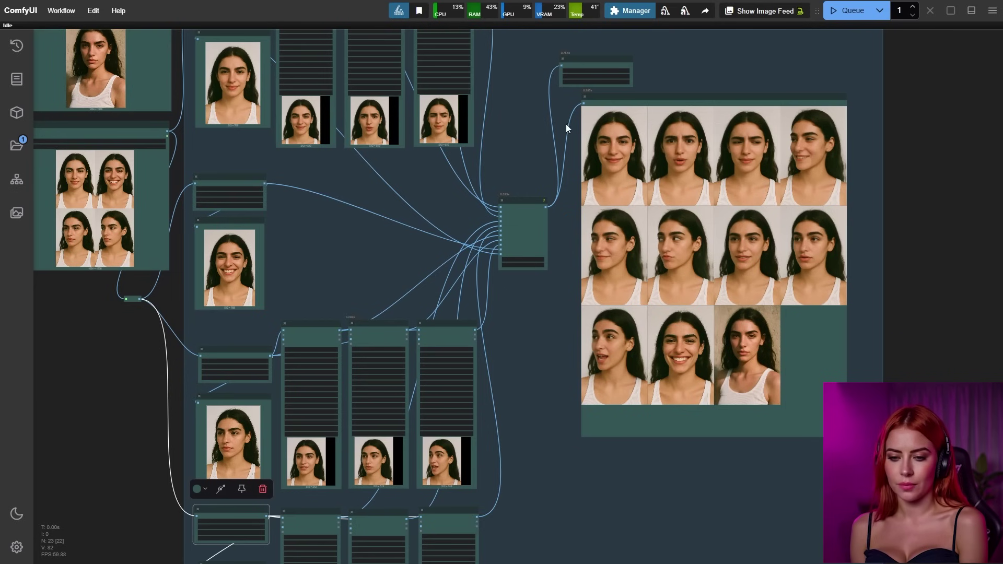
Examine the Image Batch Multi node that combines the face images for saving and preview
scroll(566, 124, up, 4)
drag(506, 236, 465, 228)
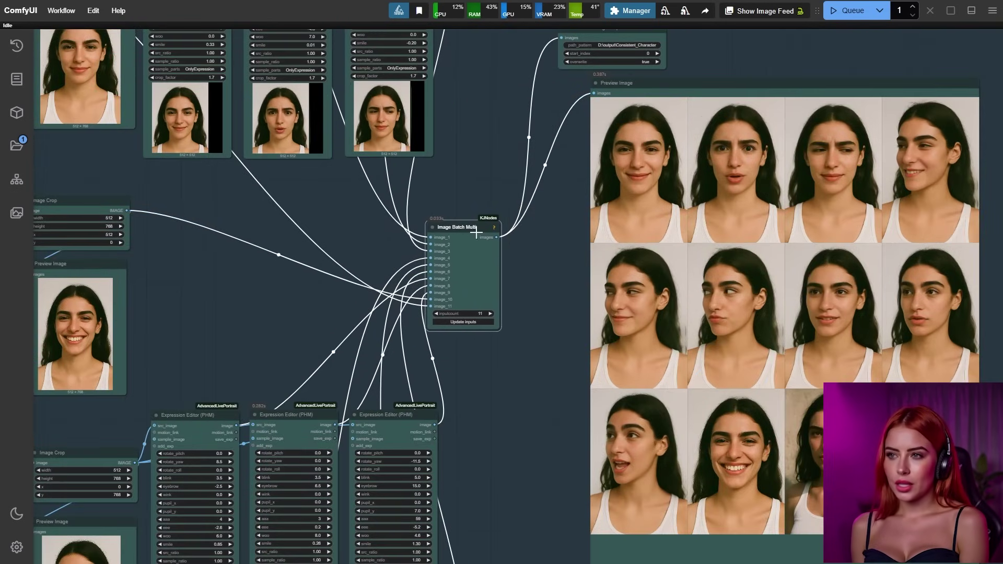
Move the Preview Image node closer to the Image Batch Multi node and enlarge one smiling face from its grid
drag(627, 83, 592, 88)
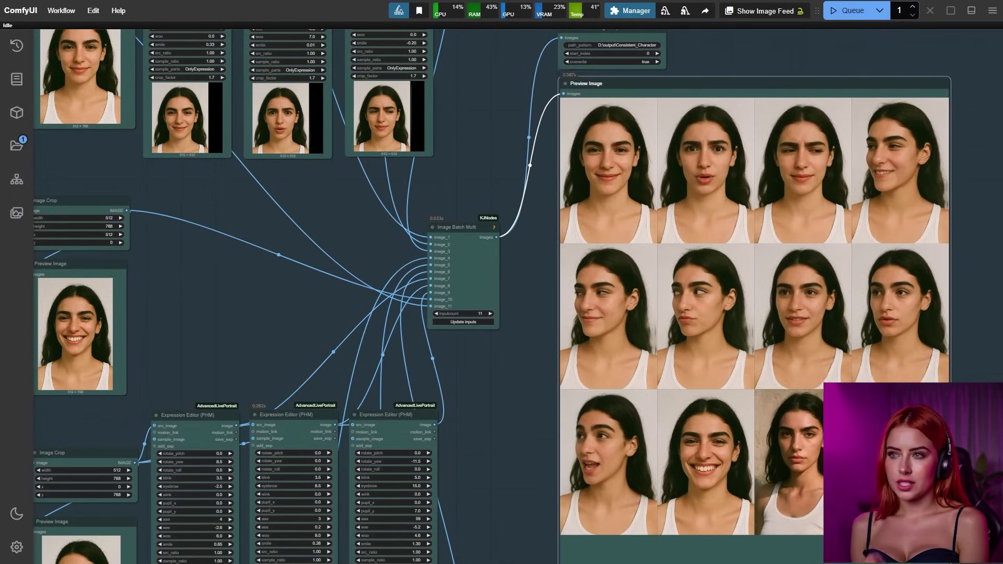
drag(610, 254, 499, 256)
click(500, 256)
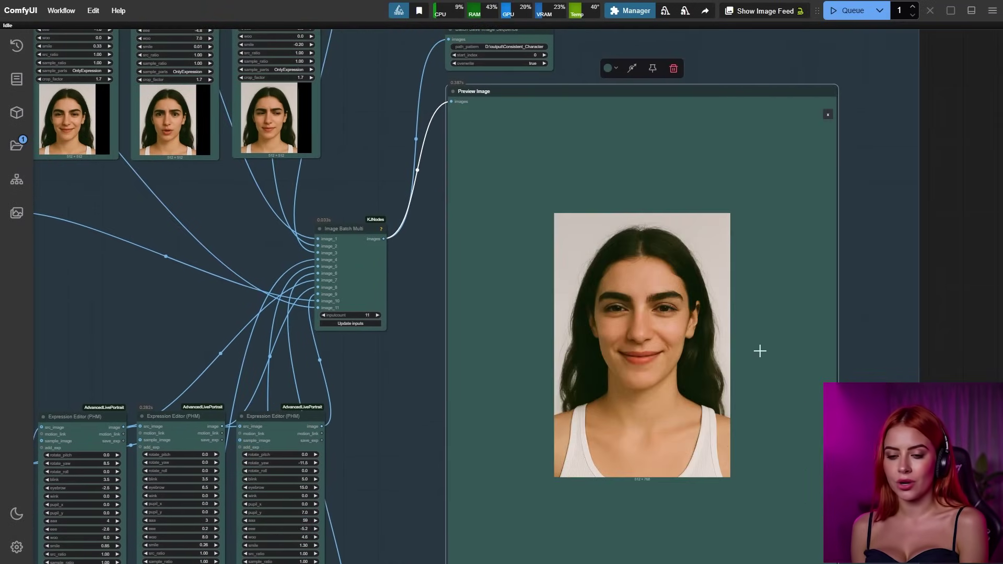
Check the batch save node's path_pattern, D:\output\Consistent_Character, and view the saved face images in that folder in File Explorer
scroll(590, 196, up, 5)
scroll(597, 200, up, 7)
mouse_move(597, 200)
mouse_down()
mouse_move(626, 210)
mouse_move(614, 207)
mouse_up()
click(677, 243)
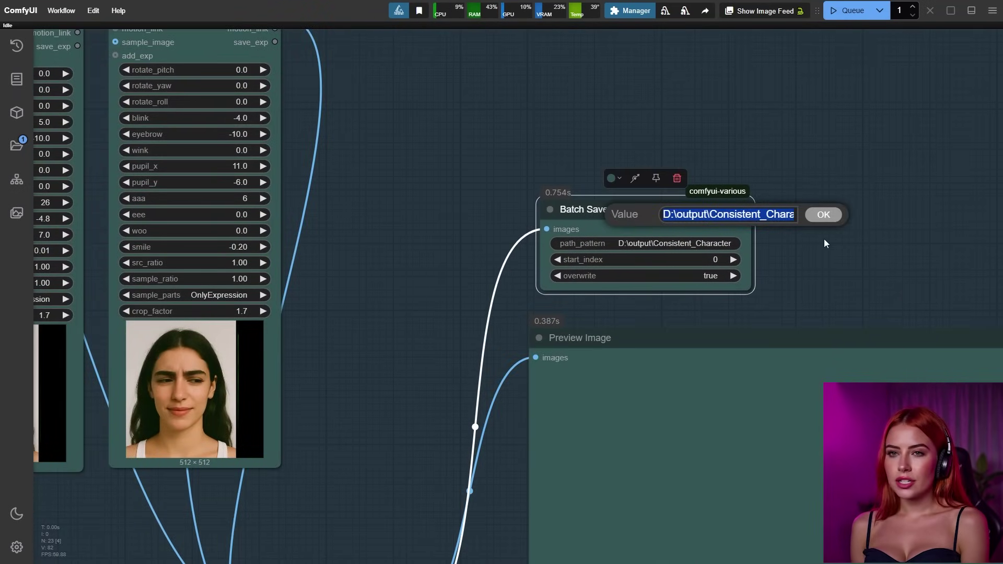
click(759, 213)
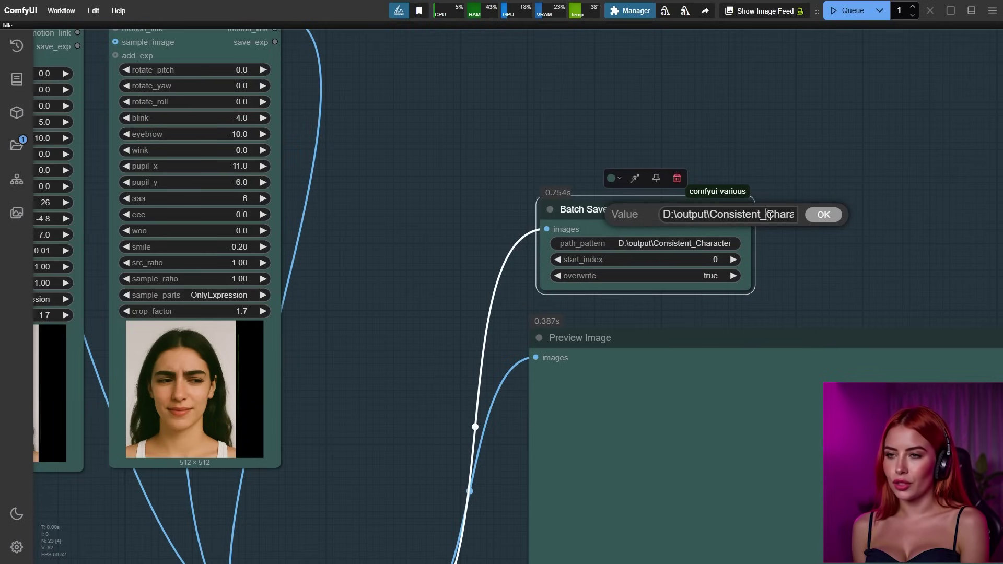
key(ctrl+a)
click(763, 228)
drag(716, 215, 793, 218)
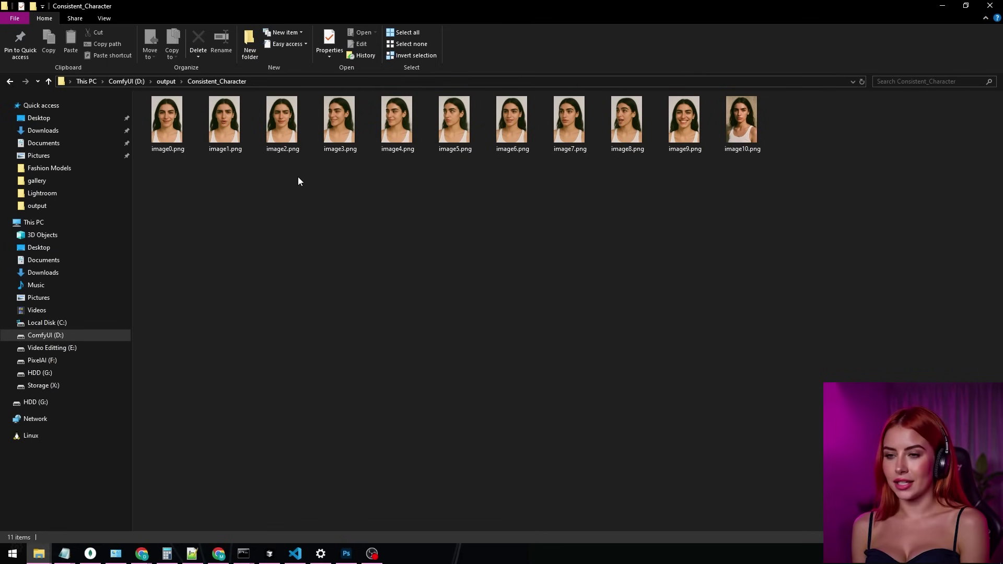
ctrl+scroll(381, 193, up, 5)
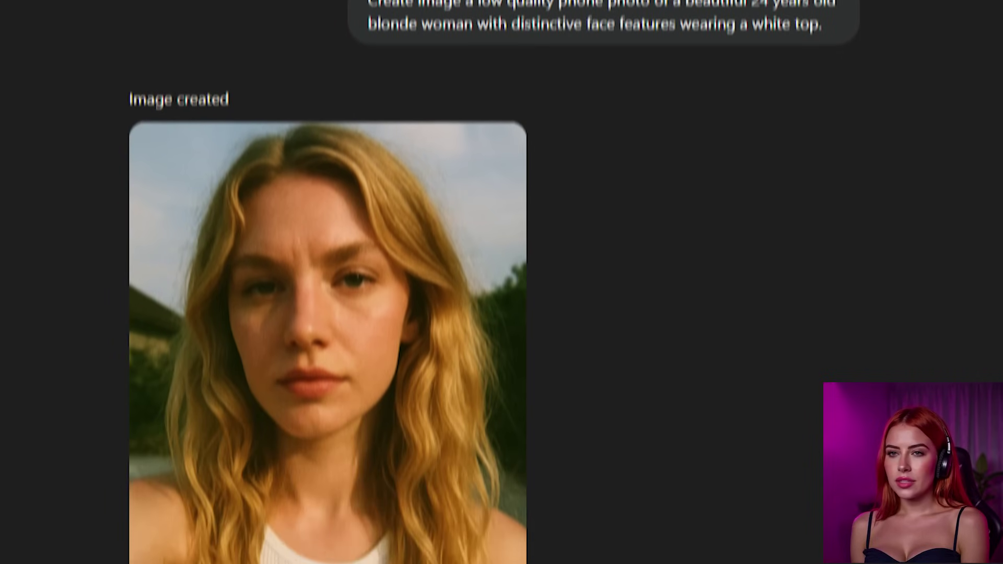
Review the ChatGPT conversation for the blonde woman's portrait, the four-photo face grid prompt and the grid image
scroll(501, 282, down, 10)
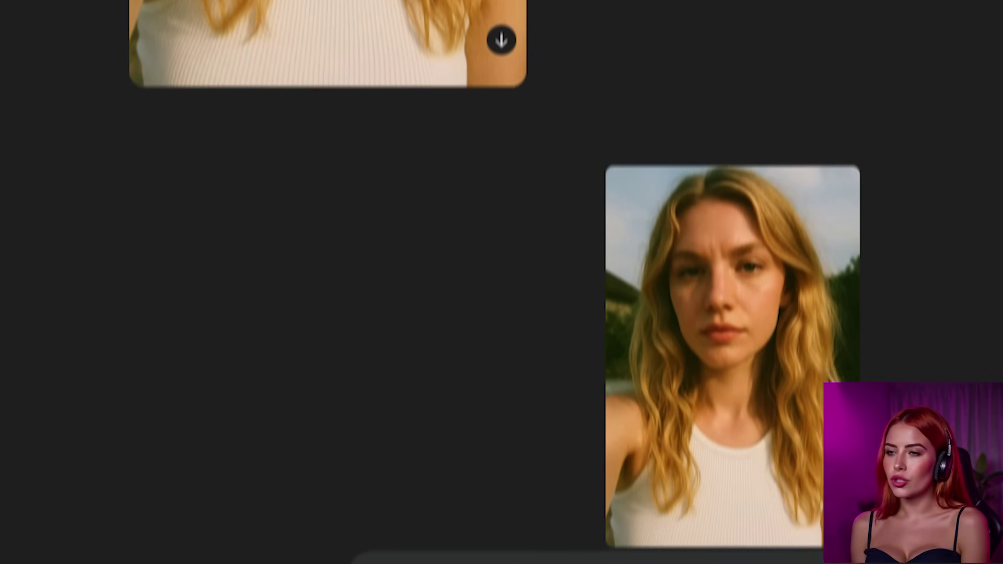
scroll(494, 282, down, 10)
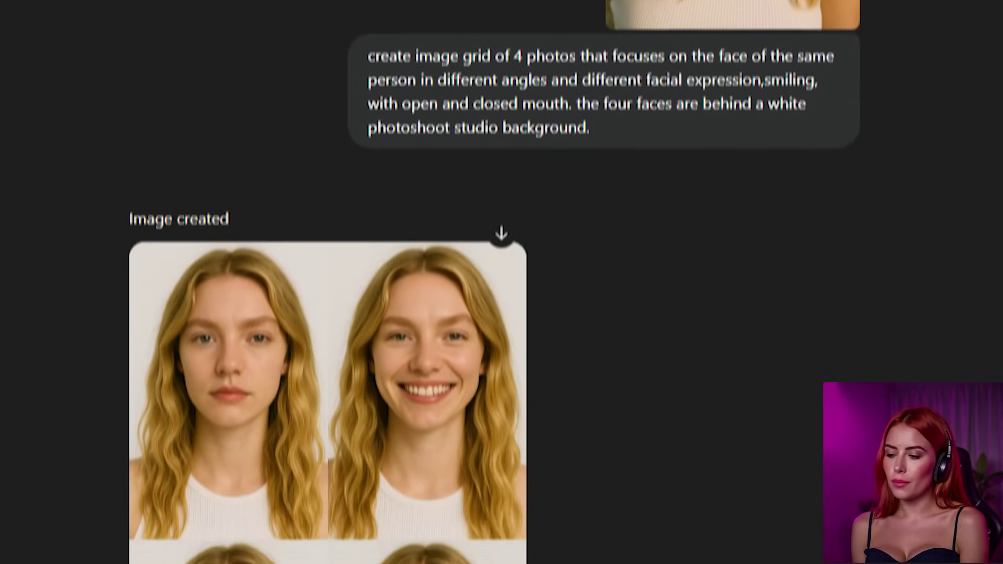
scroll(494, 282, down, 5)
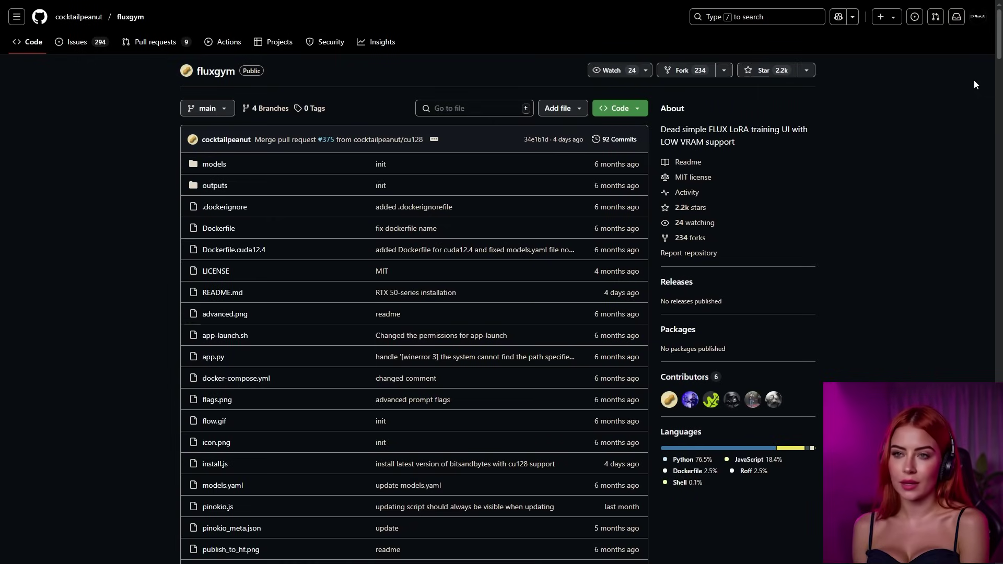
Review the fluxgym GitHub repository's README, from the Flux Gym introduction to the one-click and manual install instructions
scroll(973, 85, down, 10)
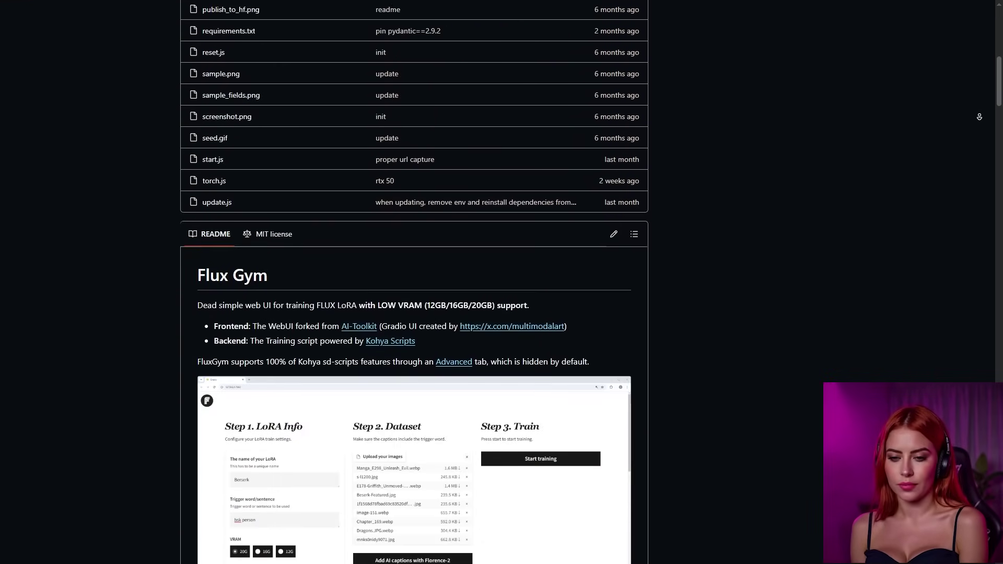
scroll(978, 116, down, 3)
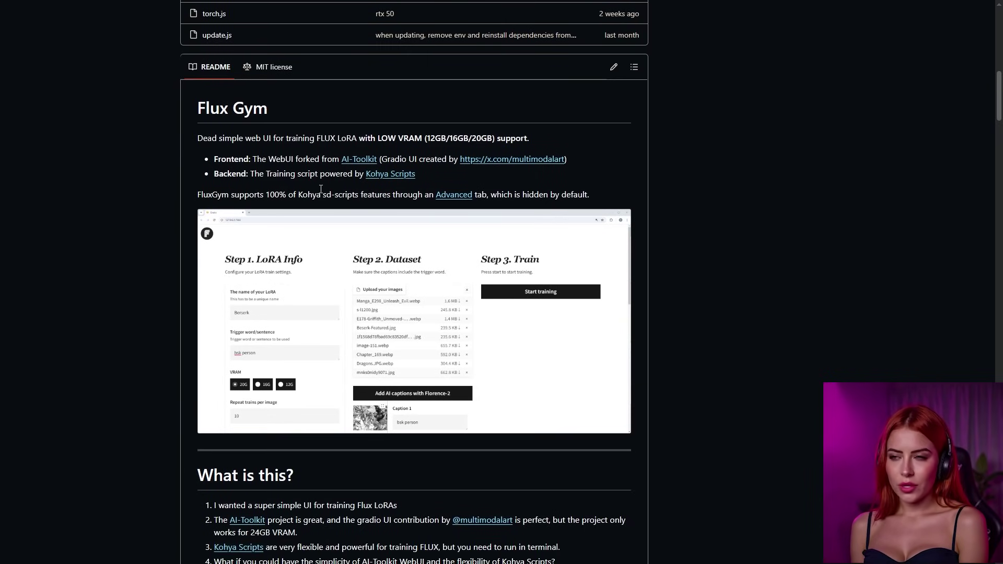
drag(341, 160, 381, 162)
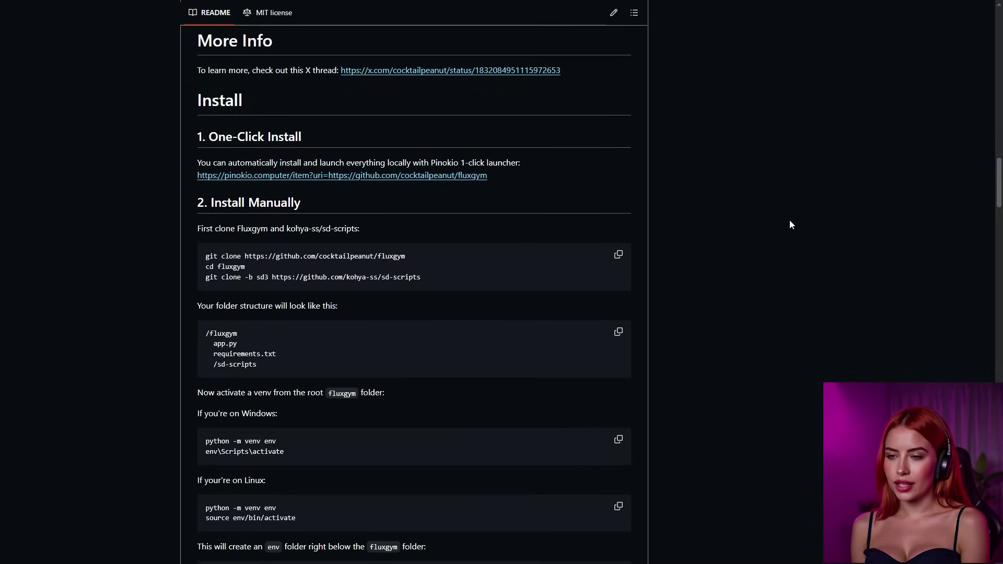
scroll(636, 196, down, 2)
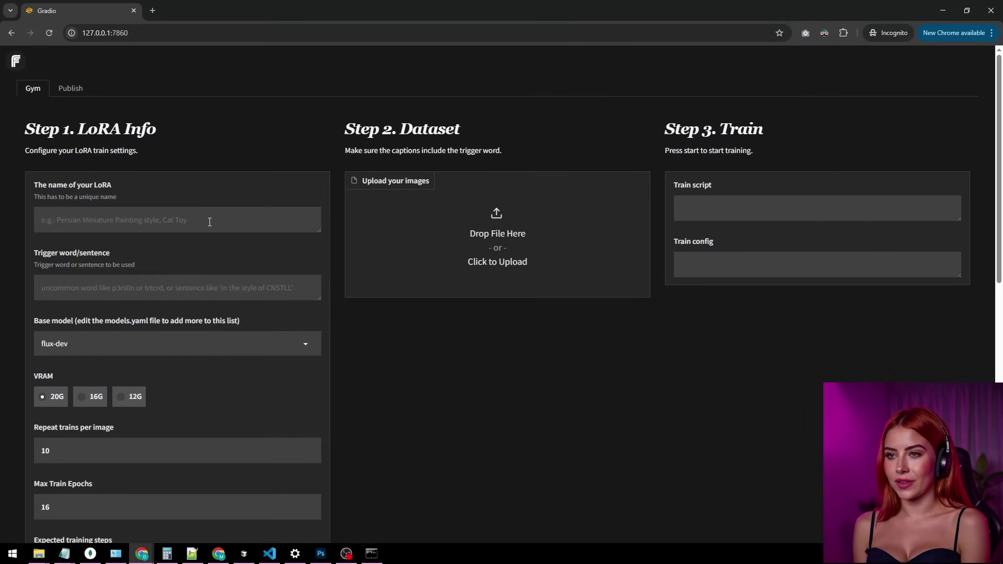
Name the LoRA 4o_albanian_model and set its trigger word to 4oALB
text(4o_albanian_model)
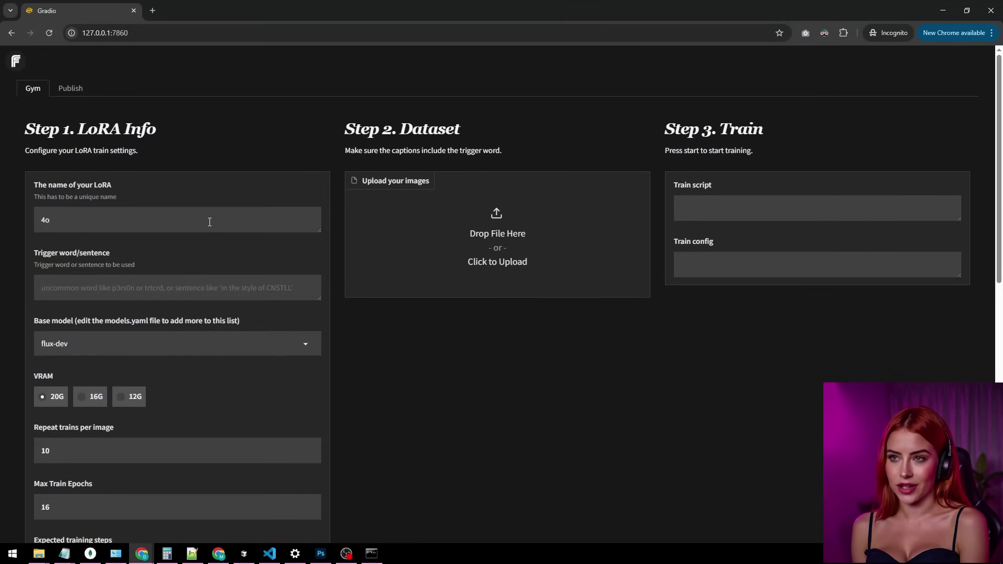
click(109, 281)
text(4o)
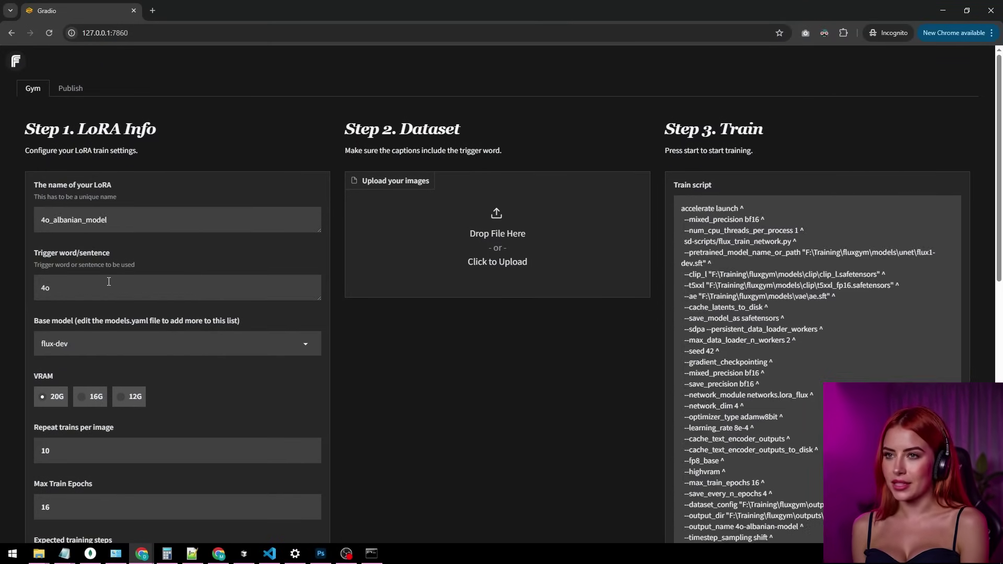
text(ALB)
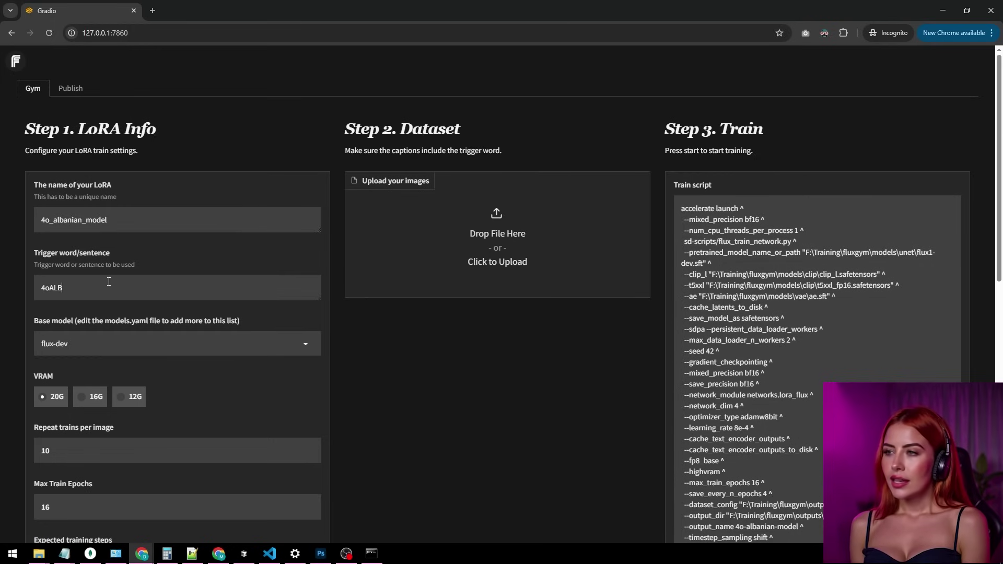
Set the LoRA training VRAM to 20G and the repeat trains per image to 5
scroll(184, 290, down, 3)
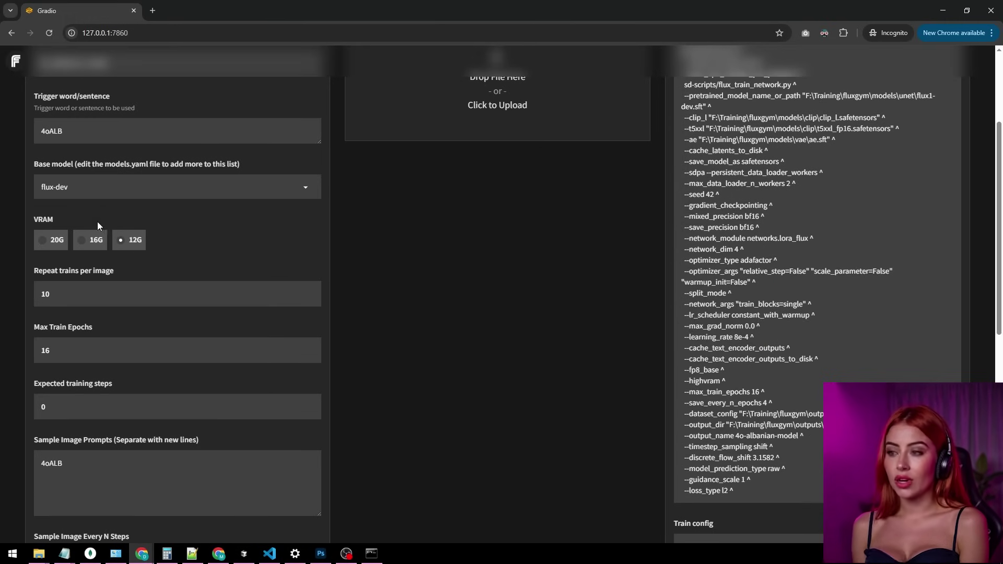
click(49, 242)
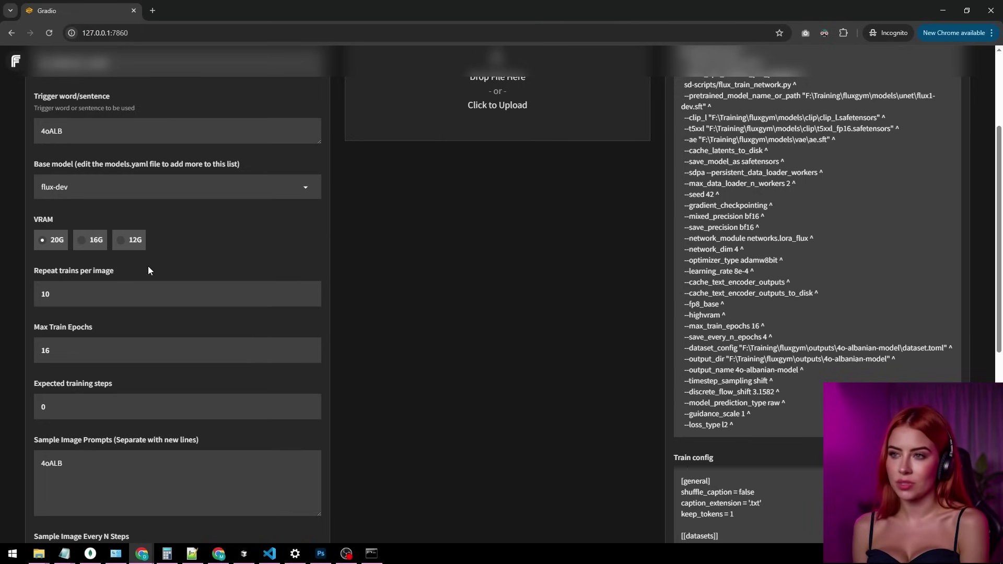
scroll(148, 270, down, 1)
click(45, 245)
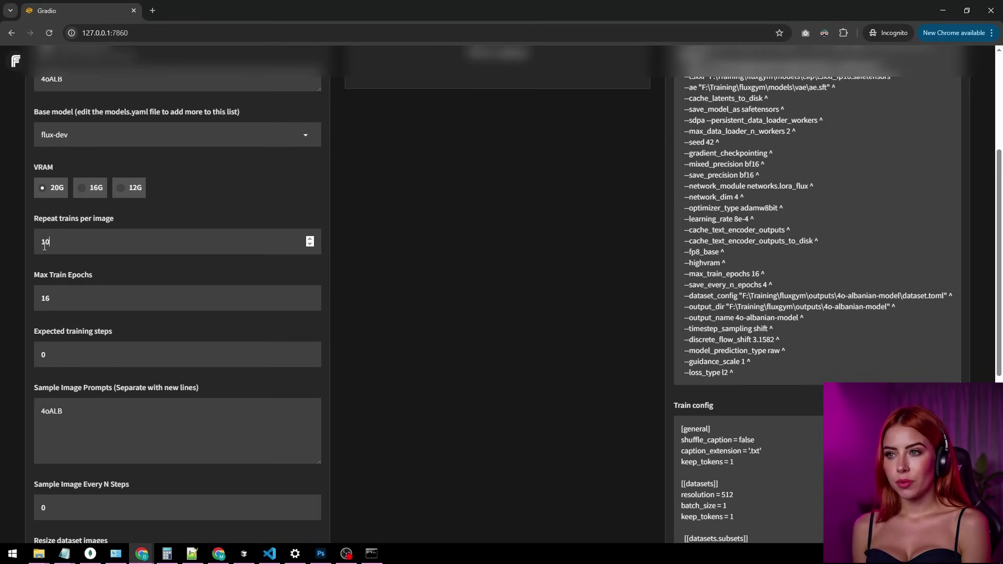
text(5)
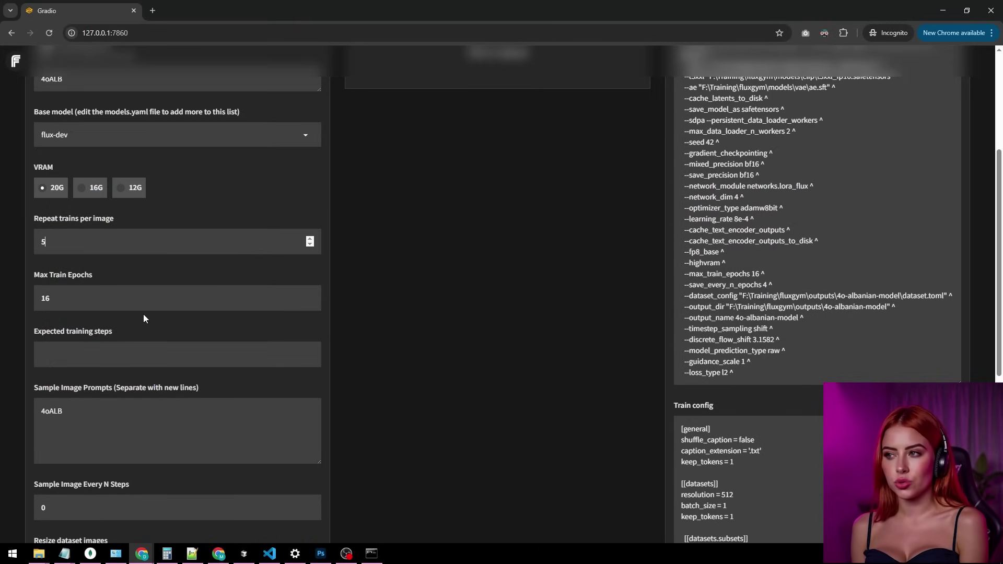
Set the max train epochs to 10 and the dataset image resize value to 1024
key(Tab)
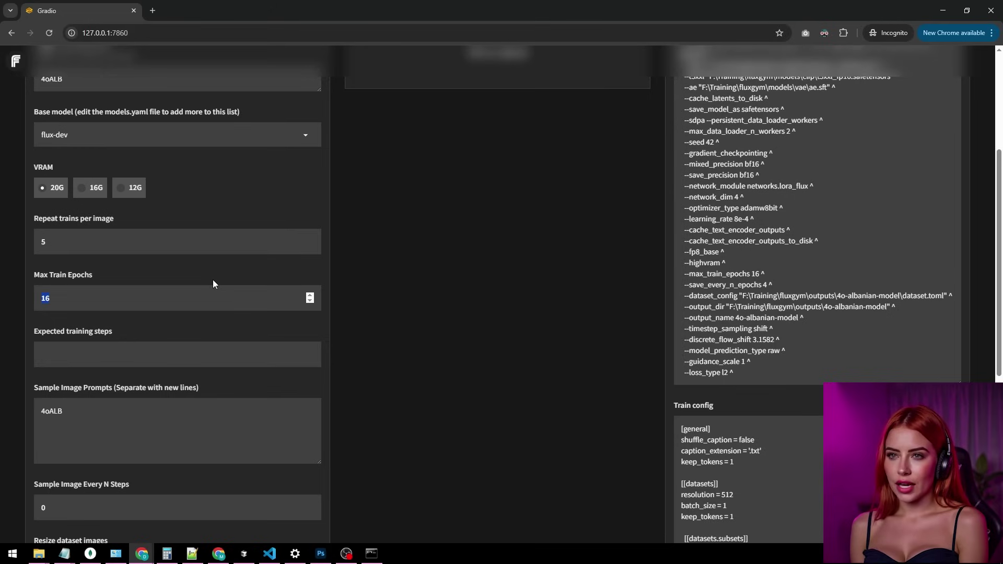
text(10)
scroll(212, 249, down, 3)
click(59, 408)
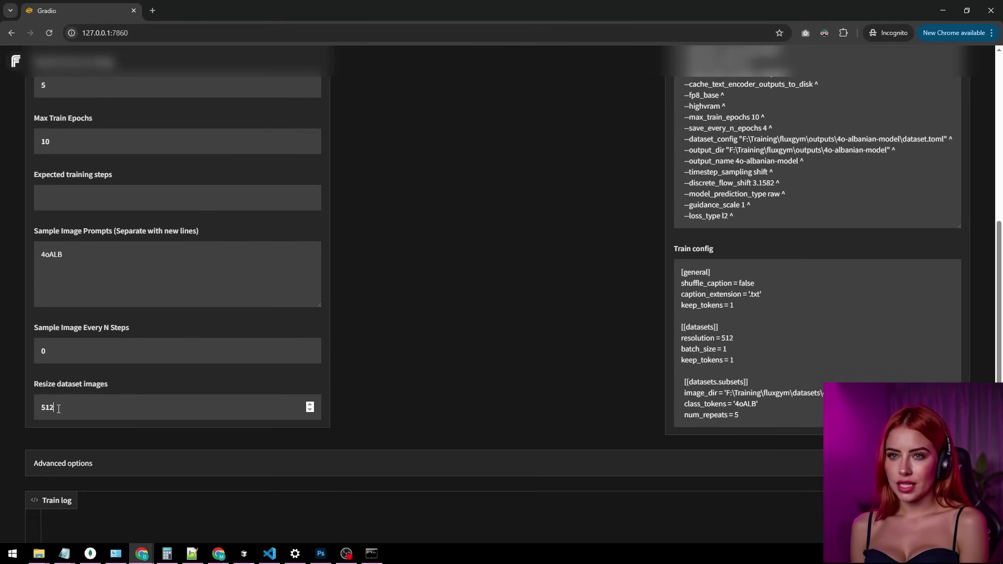
text(10)
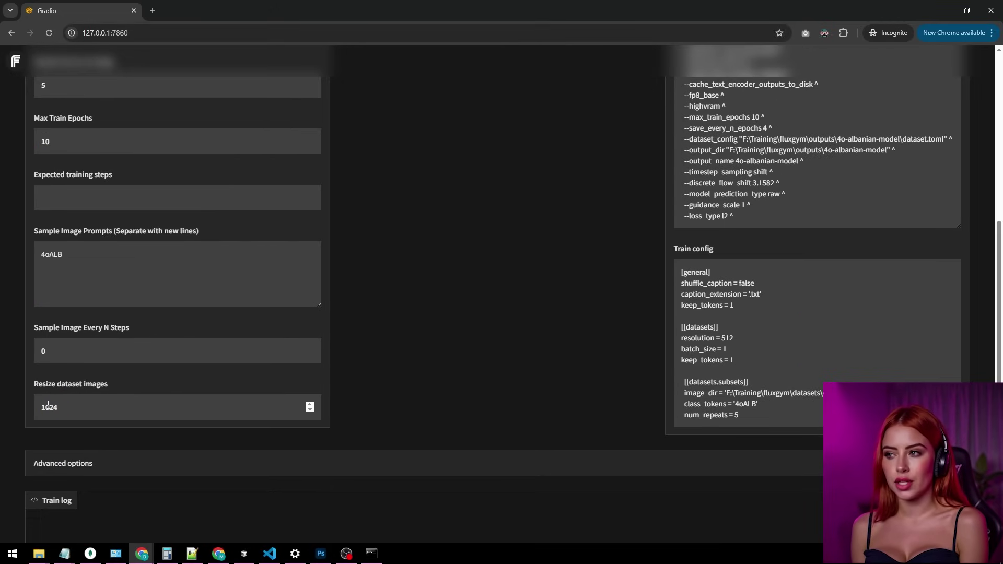
text(24)
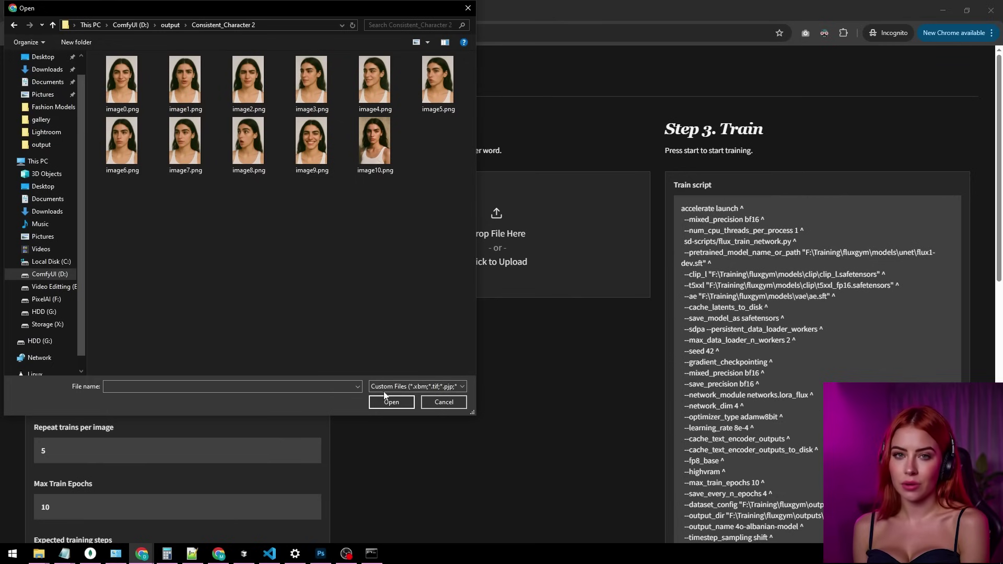
Upload all the face images, image0.png to image10.png, from the Consistent_Character 2 folder as the training dataset
click(446, 163)
key(ctrl+a)
key(Return)
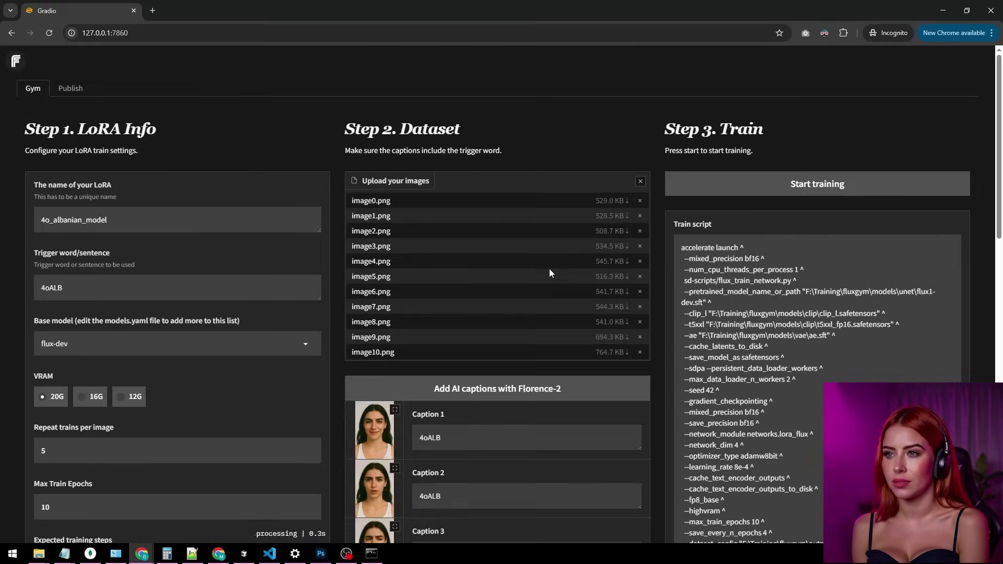
Generate AI captions for the uploaded dataset images with Florence-2 and check the captioning progress in the command window
scroll(632, 302, down, 10)
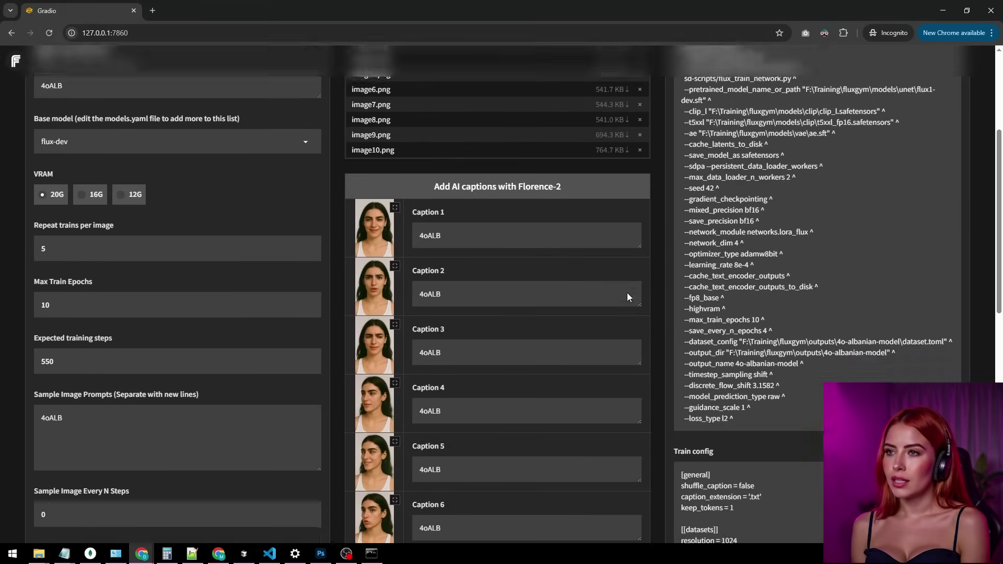
scroll(621, 286, down, 3)
scroll(588, 275, up, 9)
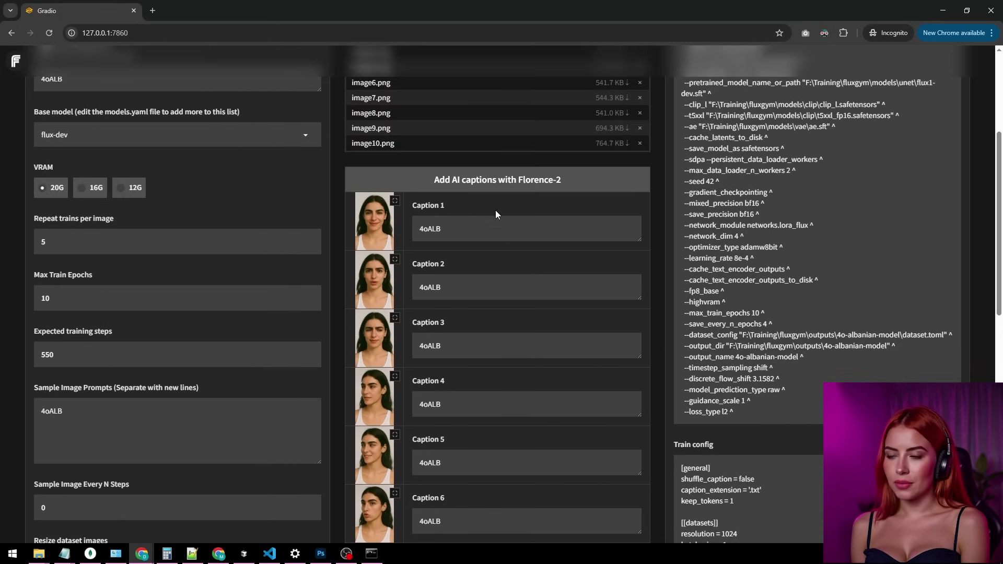
click(533, 185)
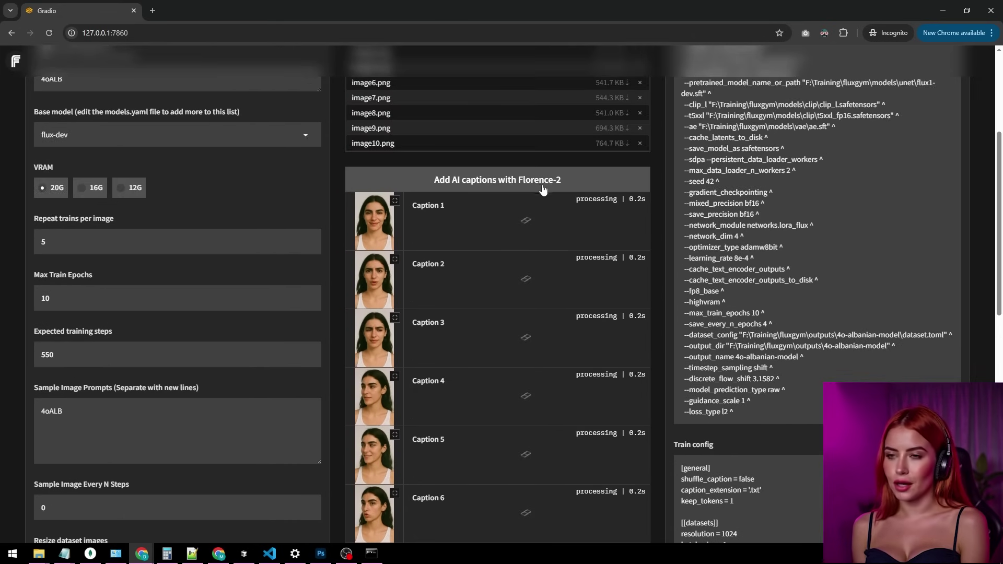
key(alt+Tab)
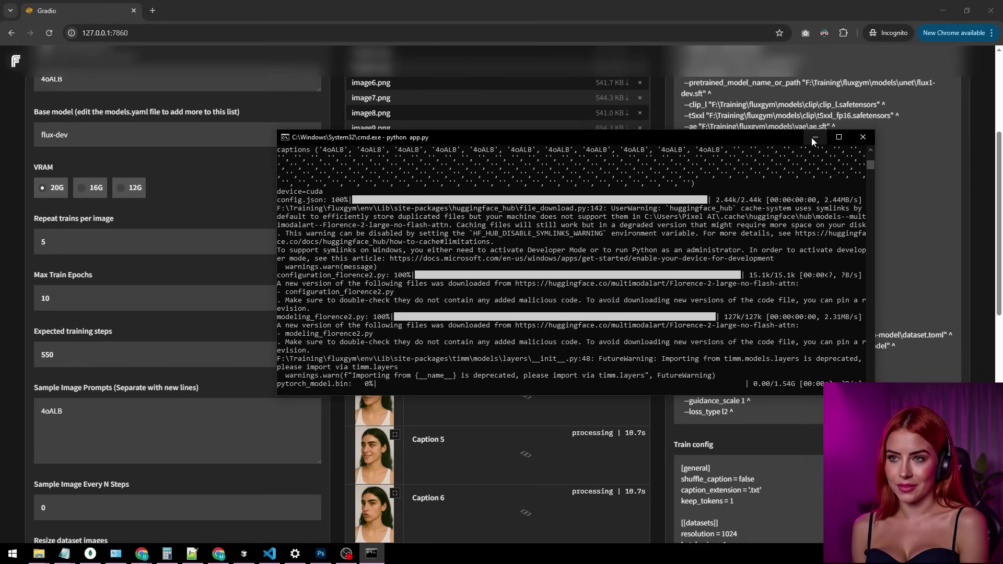
click(813, 139)
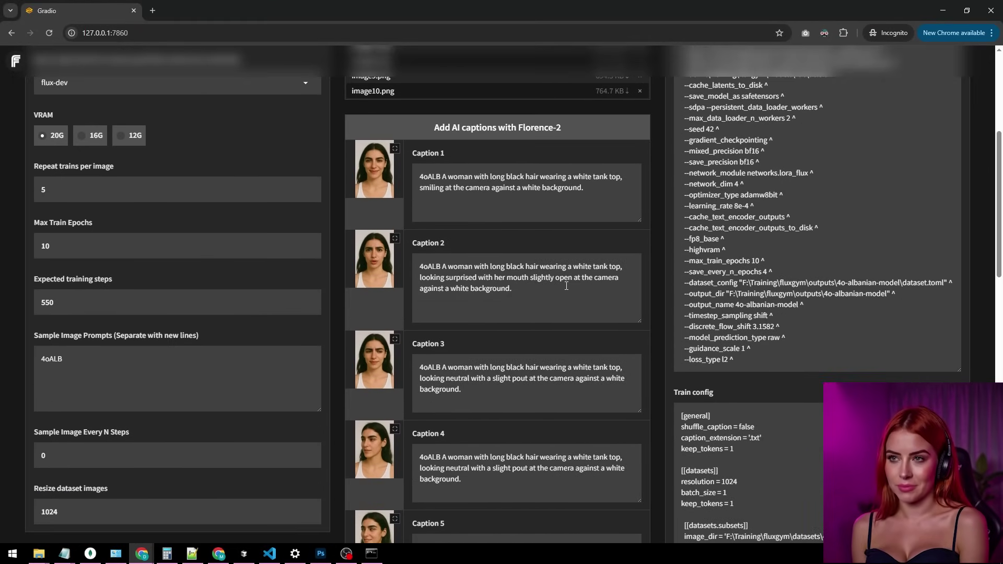
Replace Caption 8's description after the 4oALB trigger with Caption 7's wording, "looking confused with a furrowed brow at the camera against a white background"
scroll(566, 285, down, 6)
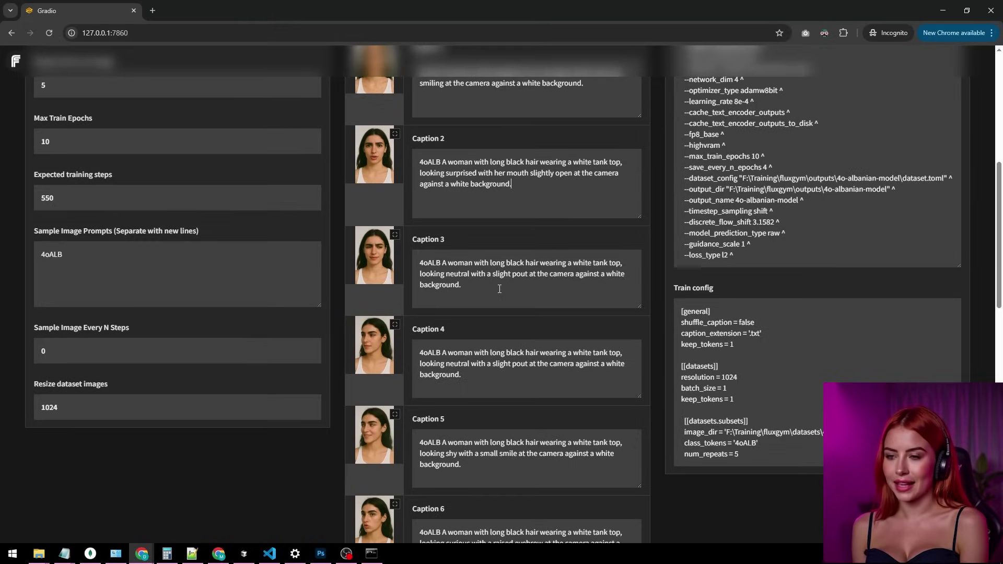
scroll(439, 335, down, 5)
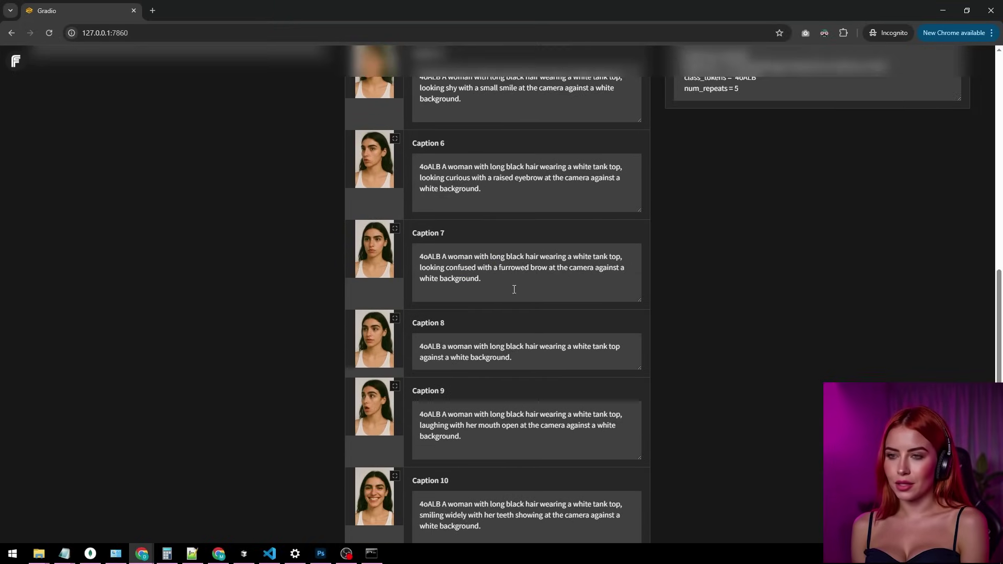
text(A woman with long black hair wearing a white tank top, looking confused with a furrowed brow at the camera against a white background.)
scroll(841, 258, down, 1)
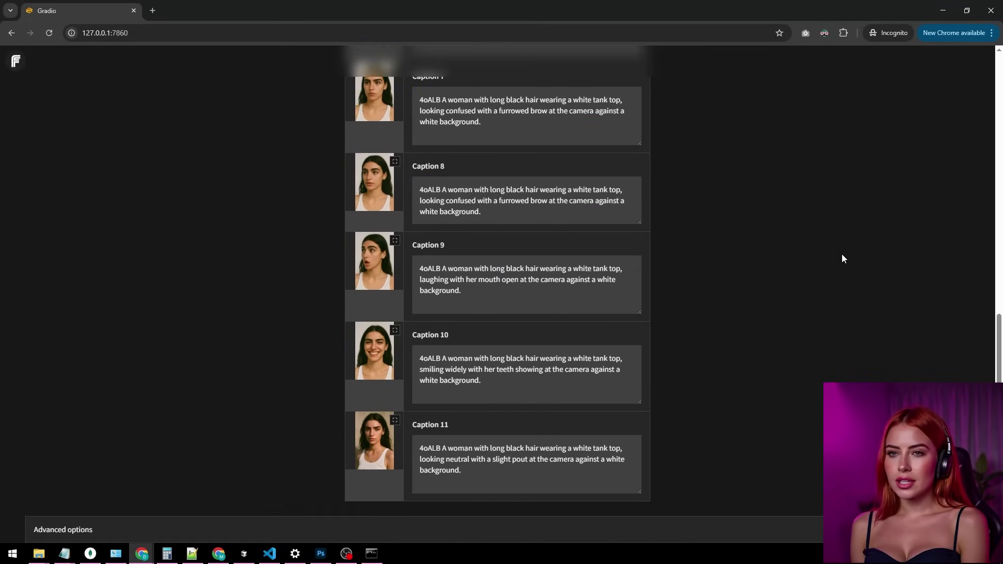
In the advanced options, set the learning rate to 5e-4 and save_every_n_epochs to 1
scroll(682, 285, down, 4)
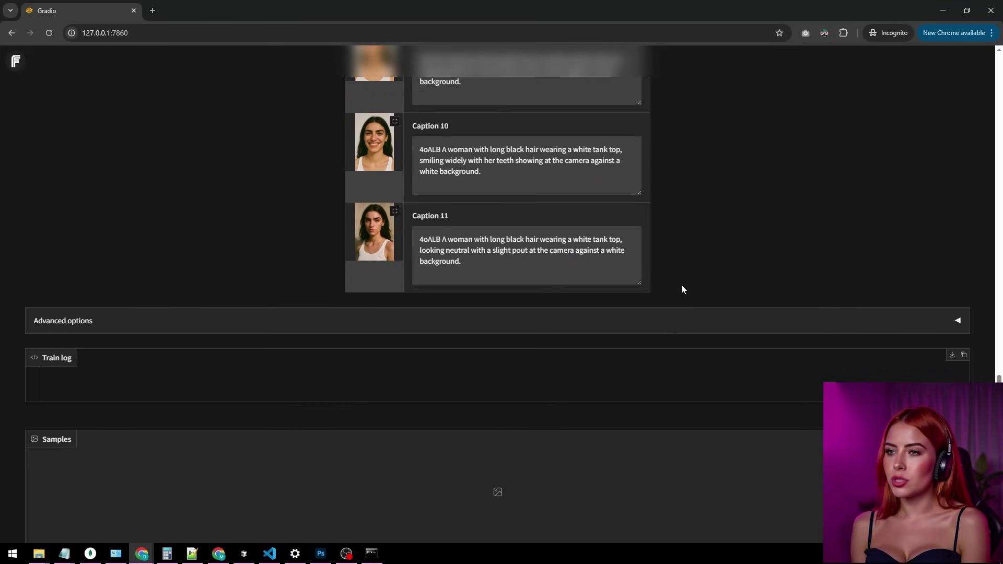
click(548, 324)
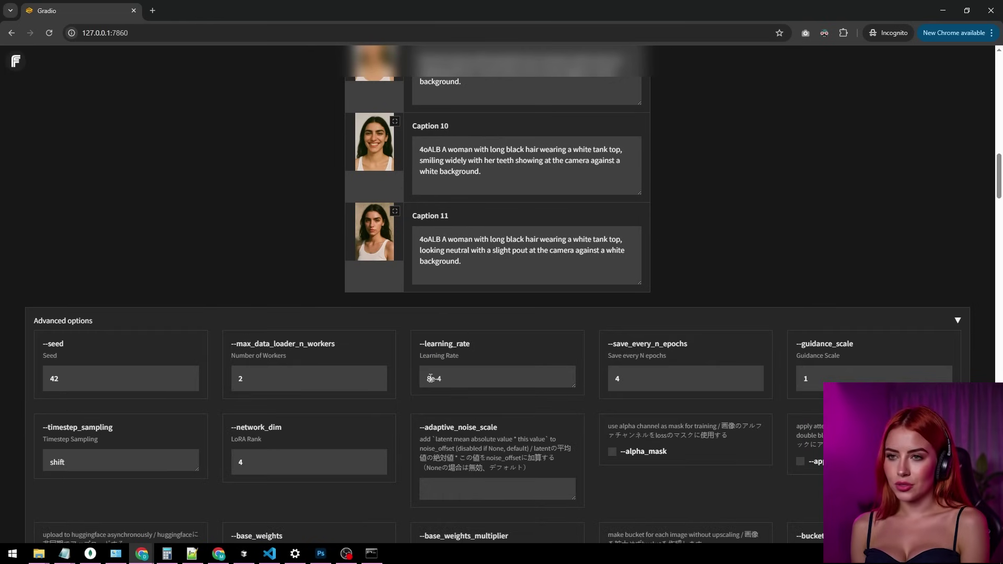
drag(431, 378, 426, 379)
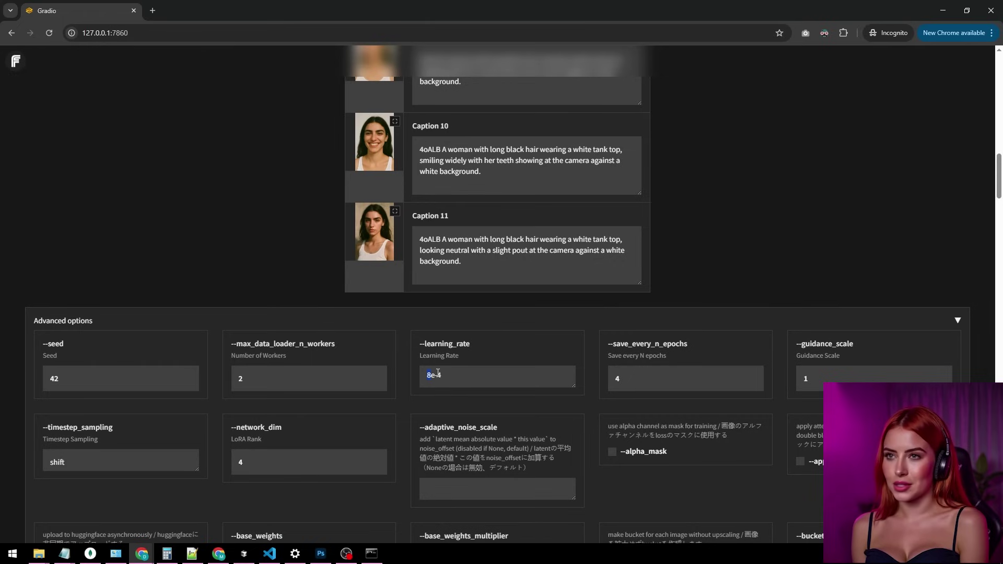
text(5)
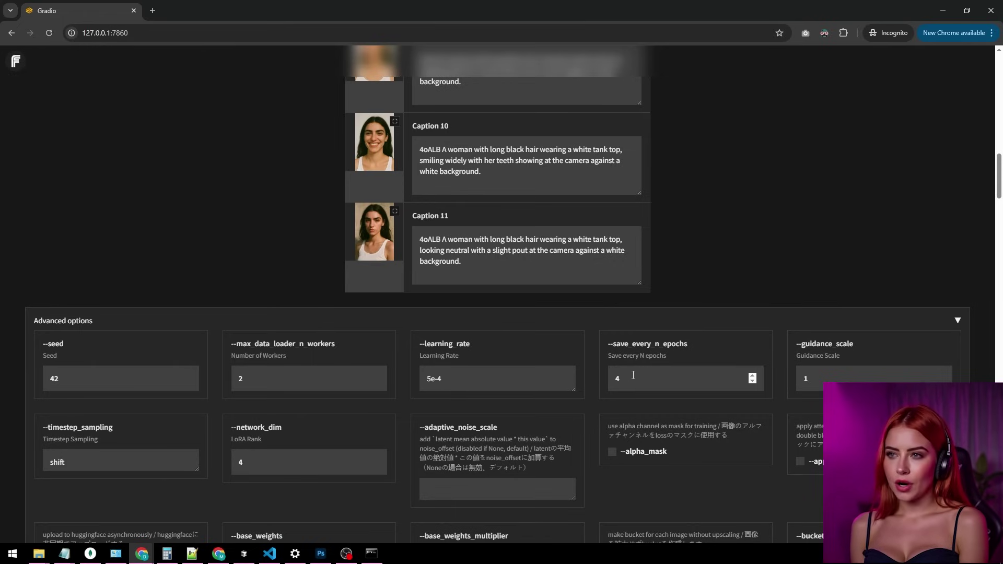
text(1)
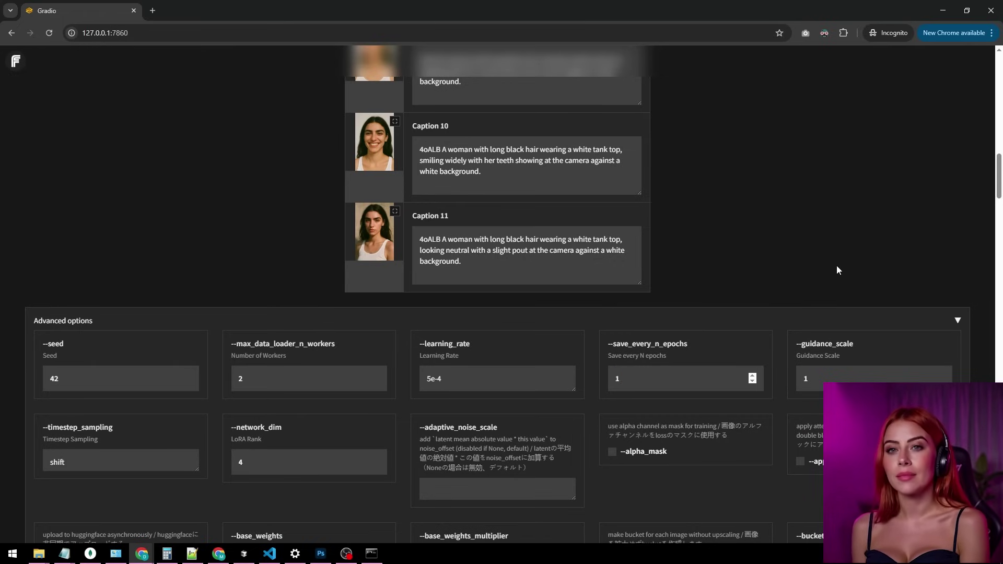
Set the LoRA rank (network_dim) to 16 in the advanced options
scroll(837, 267, down, 2)
double_click(241, 359)
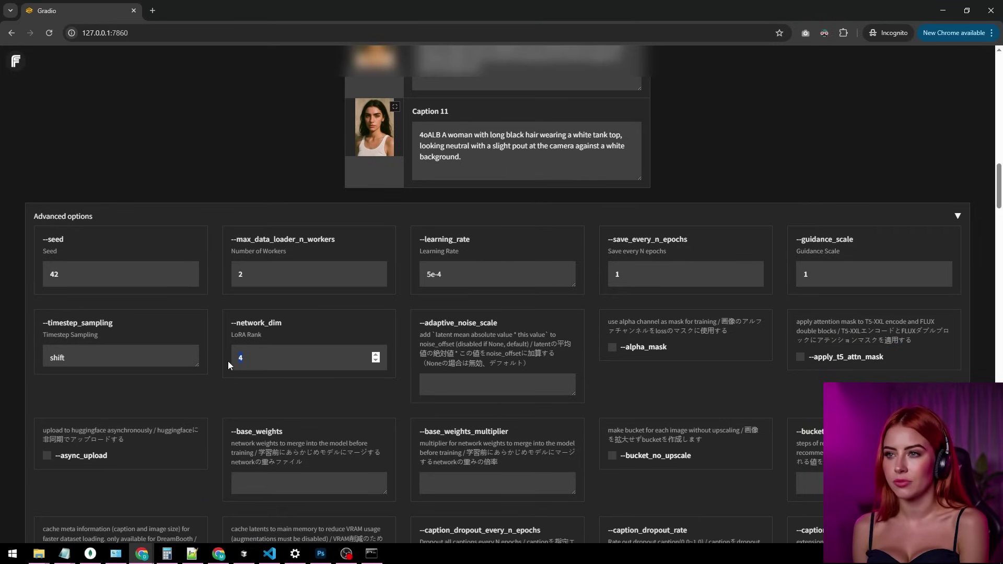
text(16)
Find the min_snr_gamma option on the page and set it to 5
key(ctrl+f)
text(snr_g)
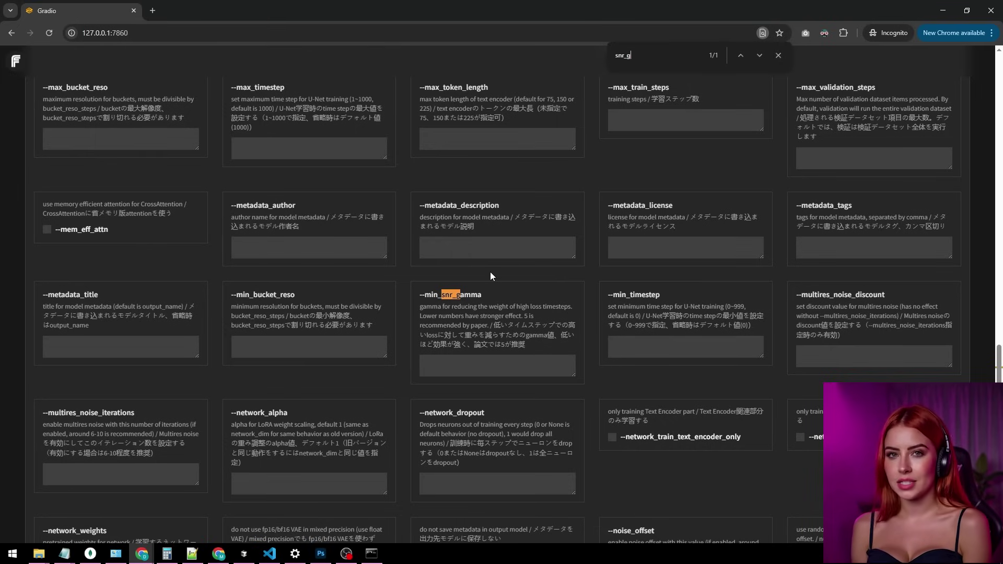
click(500, 361)
text(5)
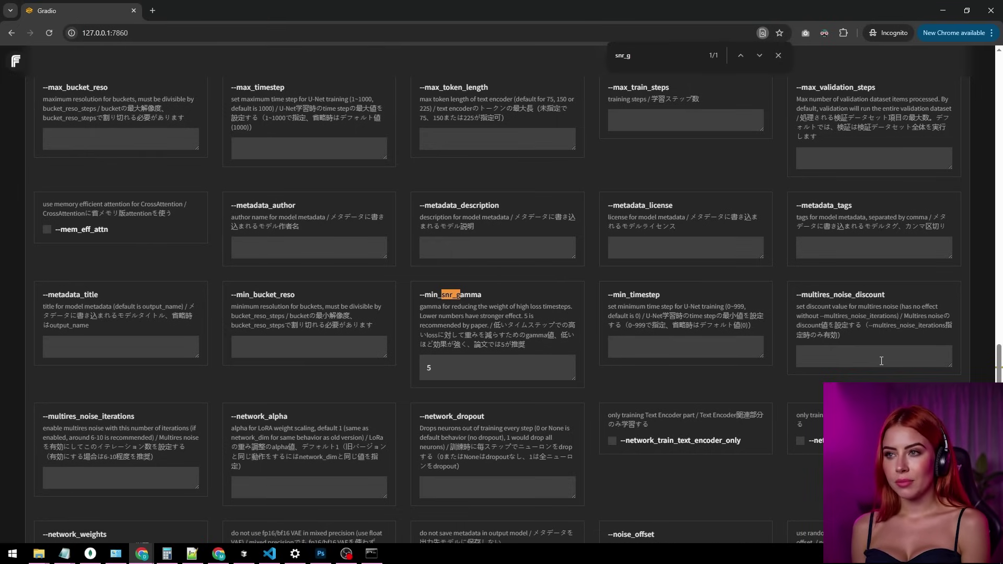
Set multires_noise_discount to 0.3 and multires_noise_iterations to 6
click(881, 361)
text(0.3)
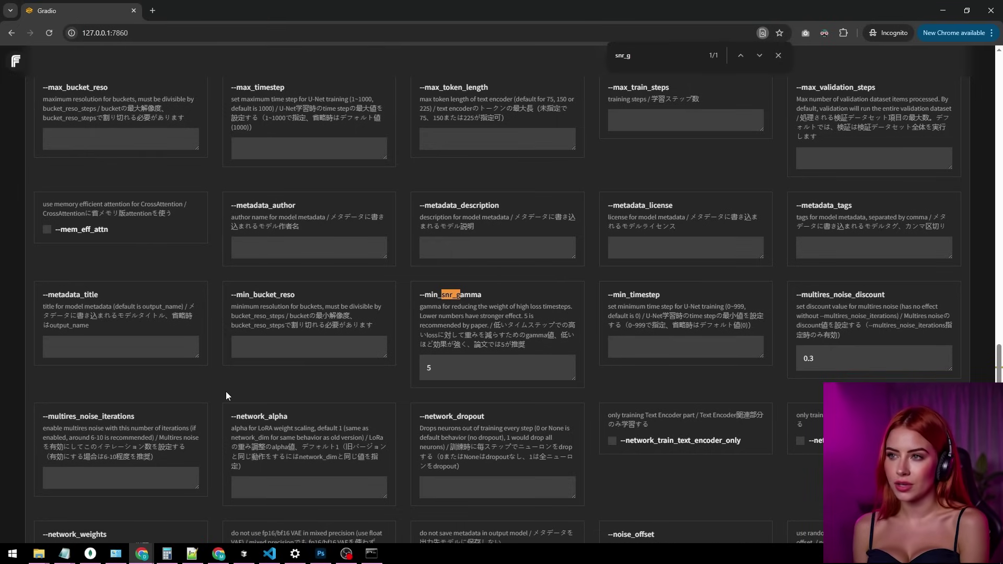
scroll(226, 396, down, 1)
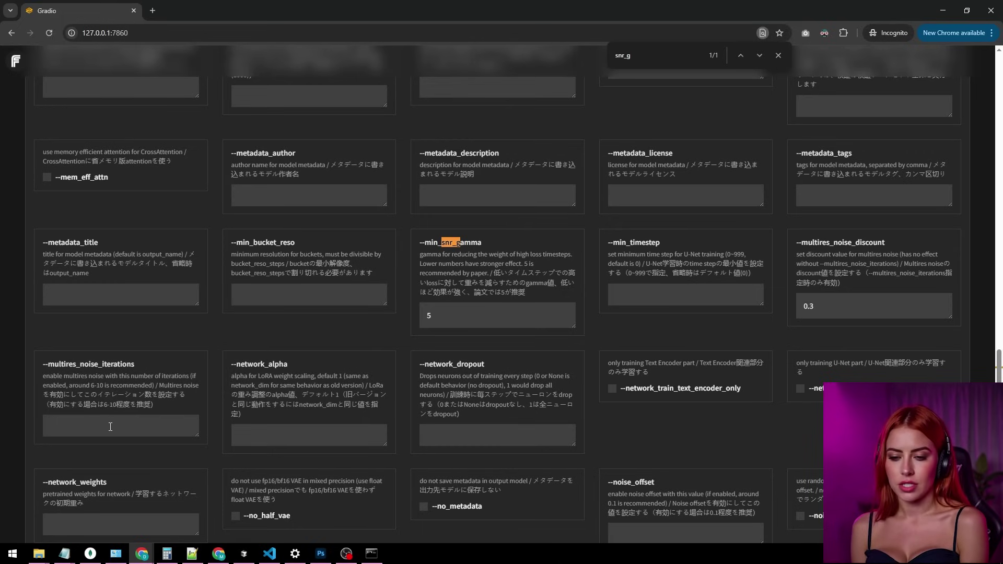
text(6)
Set noise_offset to 0.1 and turn on the enable_bucket option for multi aspect ratio training
scroll(678, 287, down, 2)
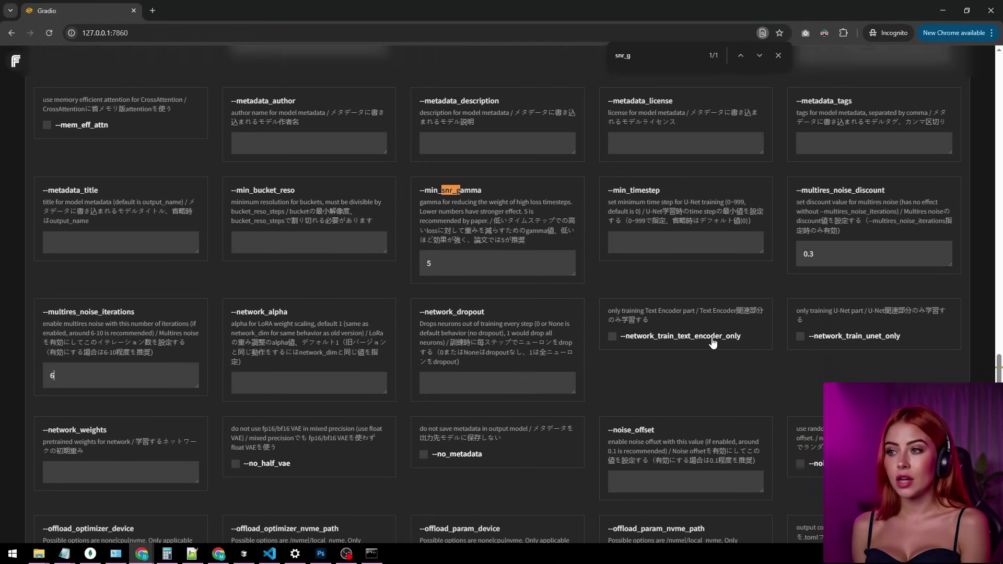
drag(654, 378, 611, 382)
text(0.1)
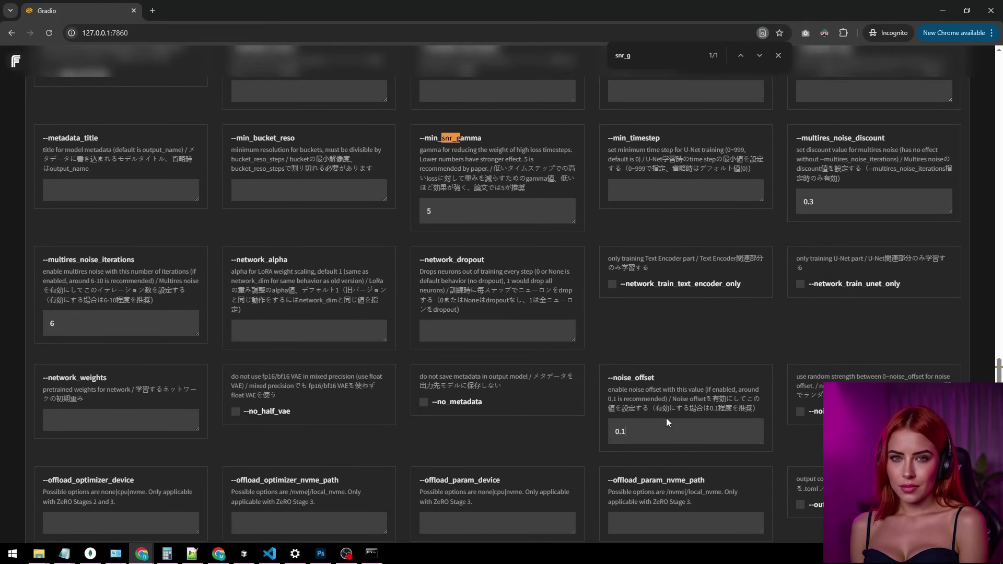
key(ctrl+f)
text(enable_buc)
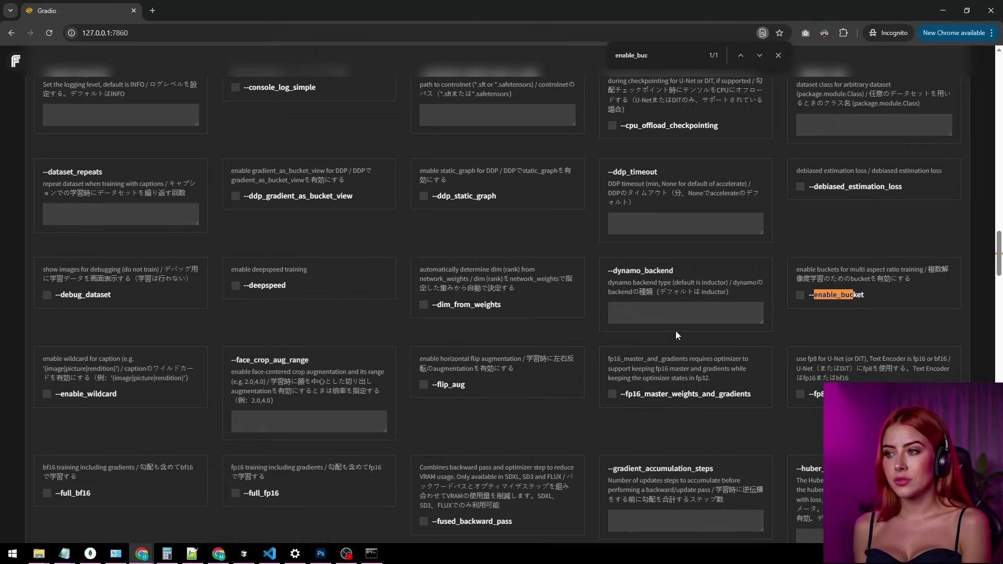
click(800, 295)
Find the train_batch_size option on the page, set it to 2 and close the page search
key(ctrl+f)
text(train_batch)
click(333, 328)
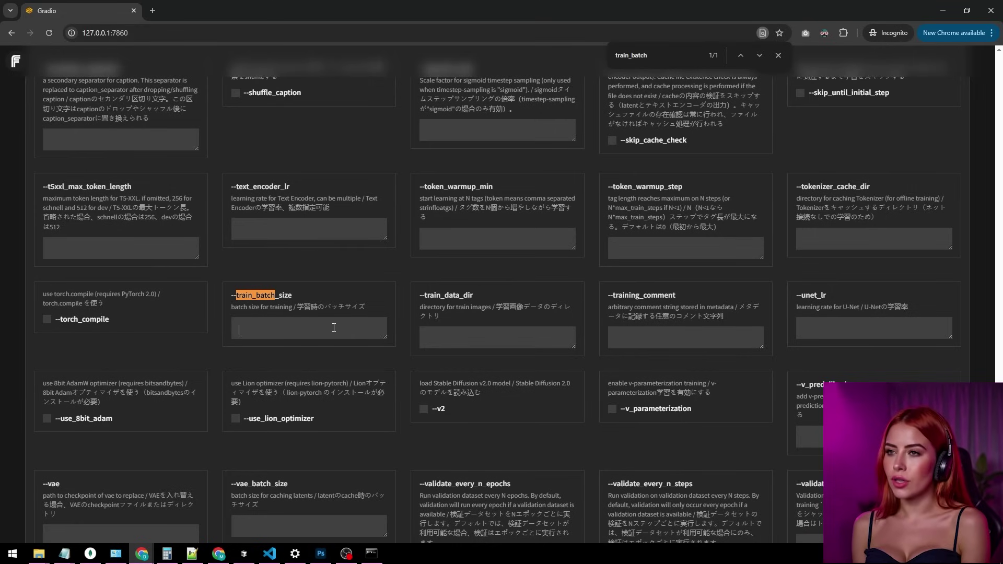
text(2)
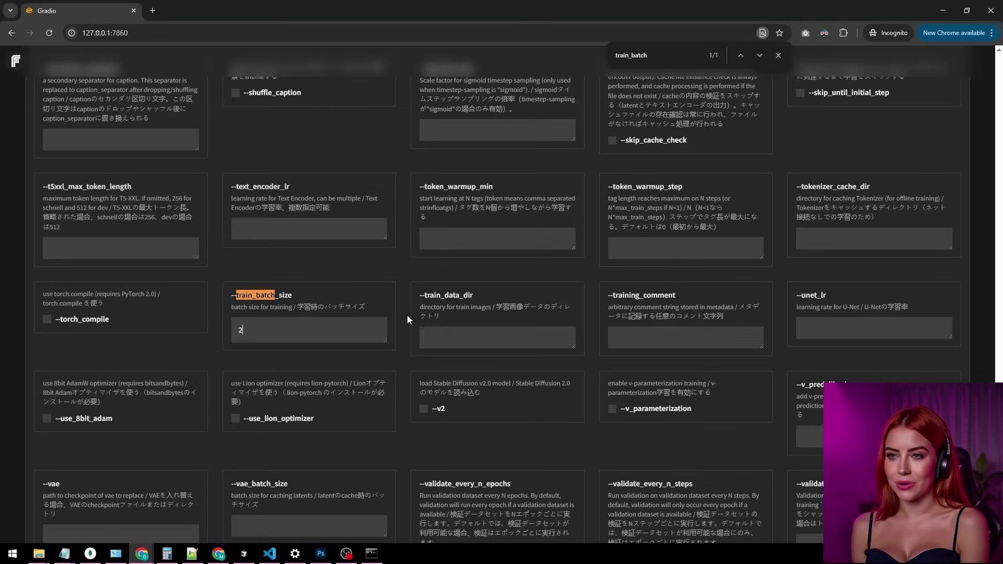
scroll(405, 314, up, 5)
click(778, 55)
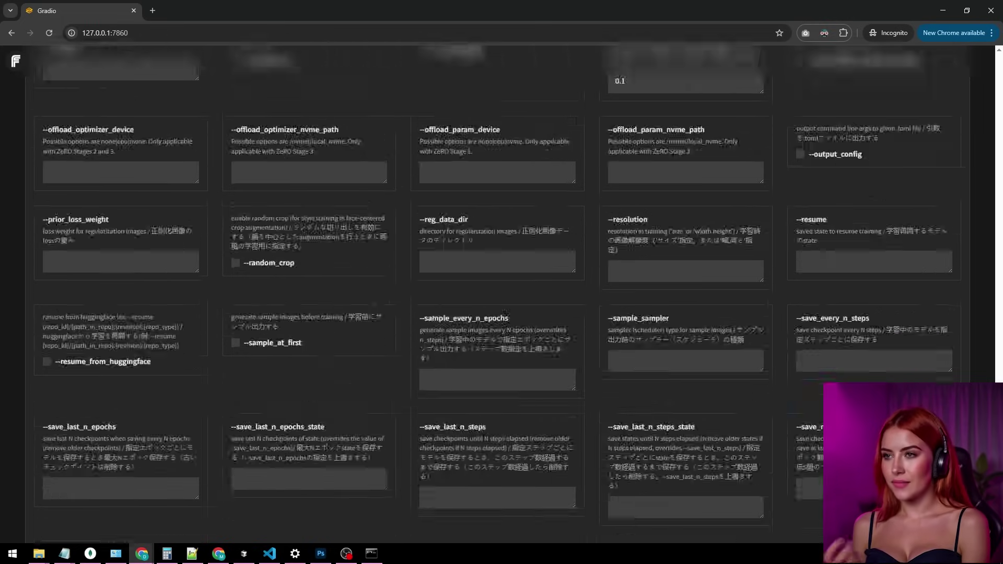
Start training the 4o_albanian_model LoRA and bring up the command window to check its progress
scroll(967, 167, up, 15)
scroll(966, 89, up, 7)
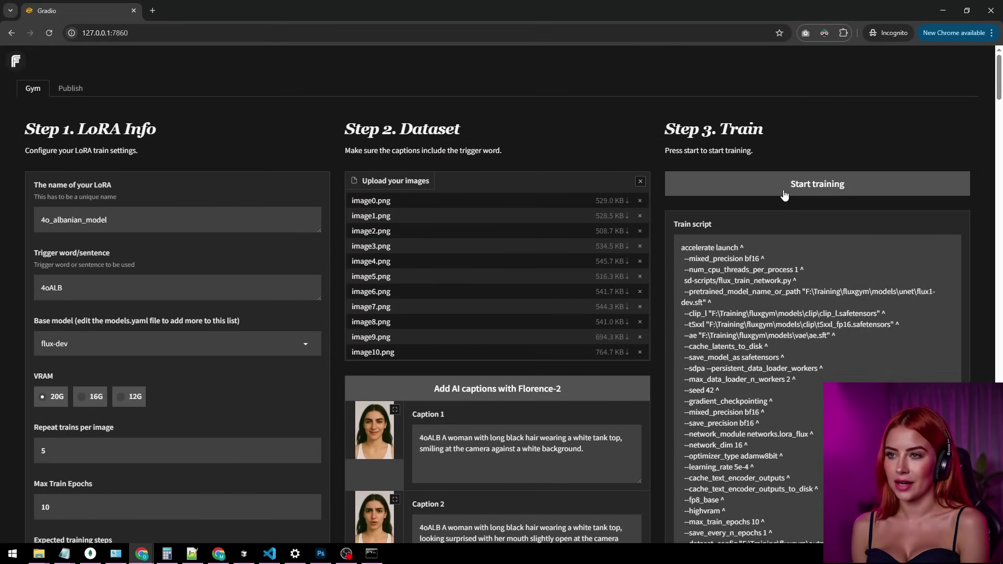
click(816, 192)
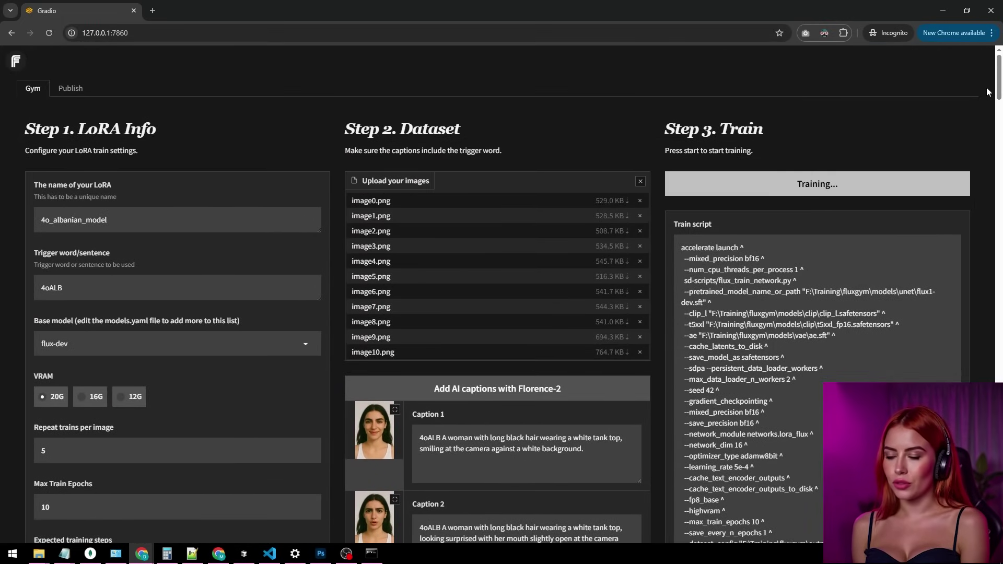
click(376, 557)
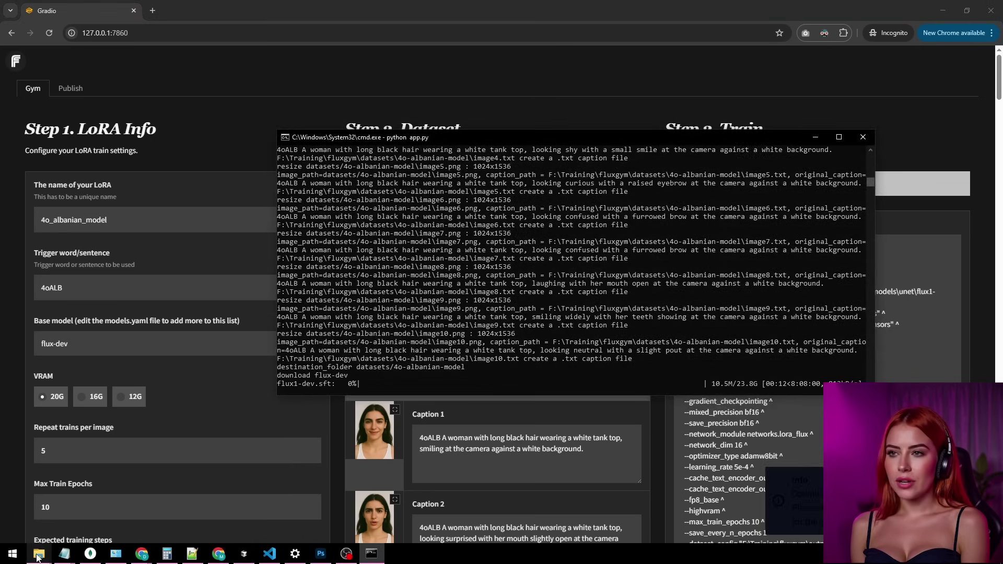
Switch to File Explorer and open the trained LoRA's folder inside Training\fluxgym\outputs
mouse_move(38, 556)
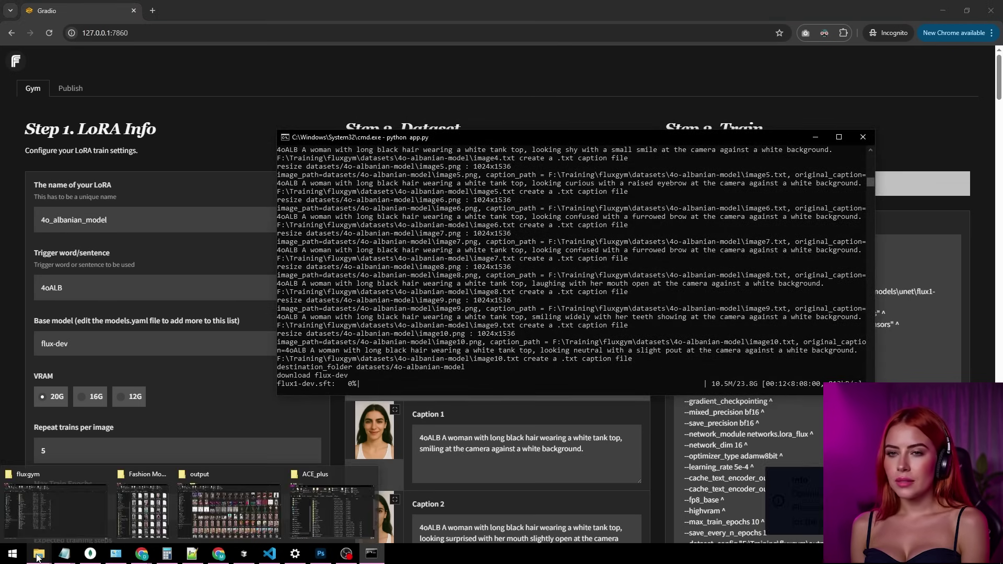
click(41, 523)
key(alt+Up)
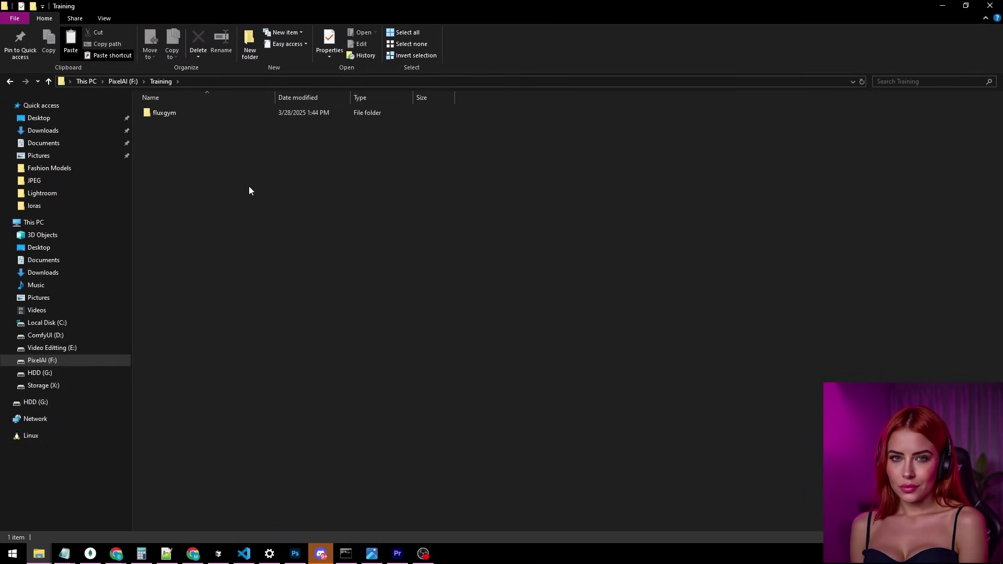
double_click(180, 114)
double_click(175, 146)
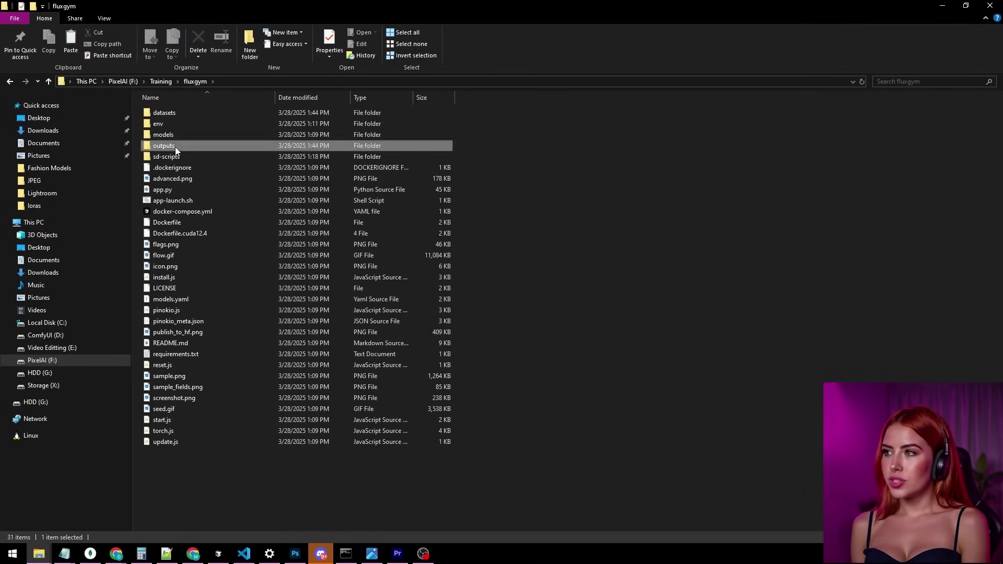
click(183, 114)
double_click(184, 114)
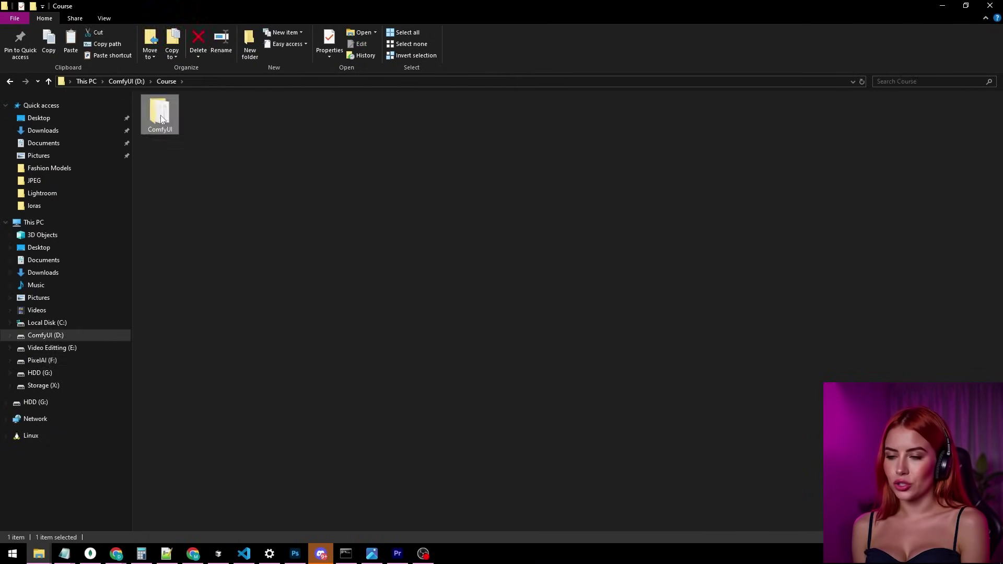
Open the models folder of the ComfyUI installation under Course and look for its loras folder
double_click(161, 119)
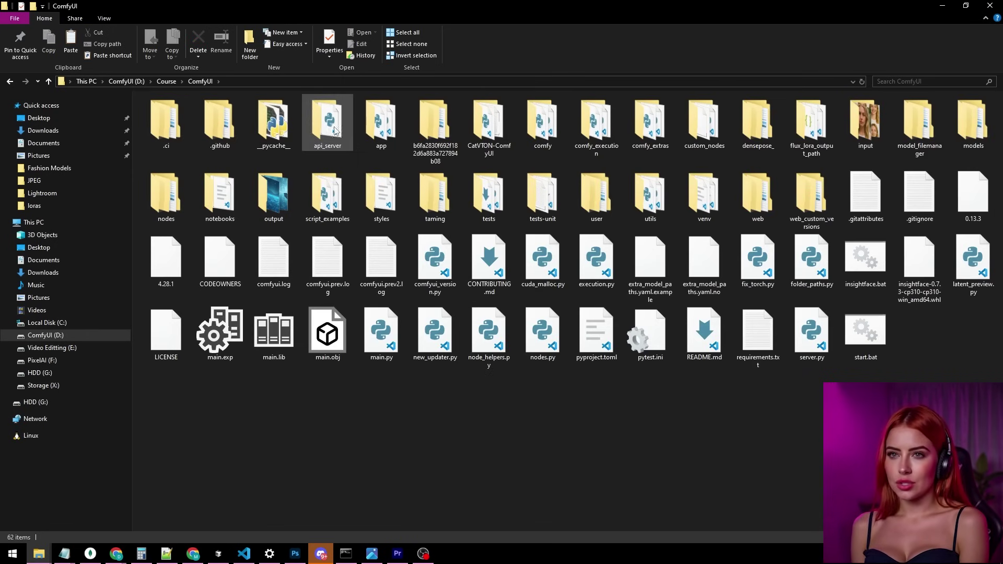
double_click(967, 117)
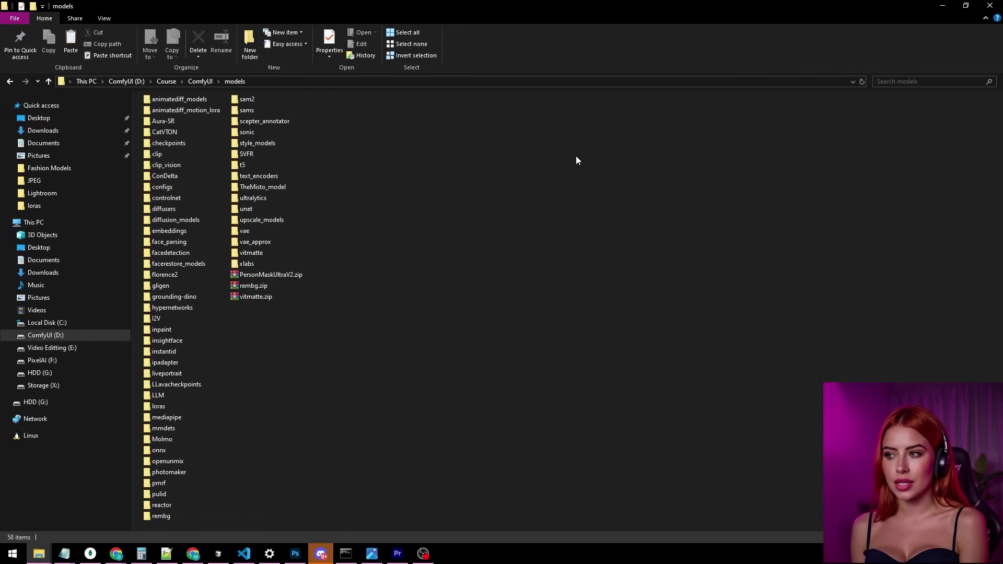
click(185, 120)
key(l)
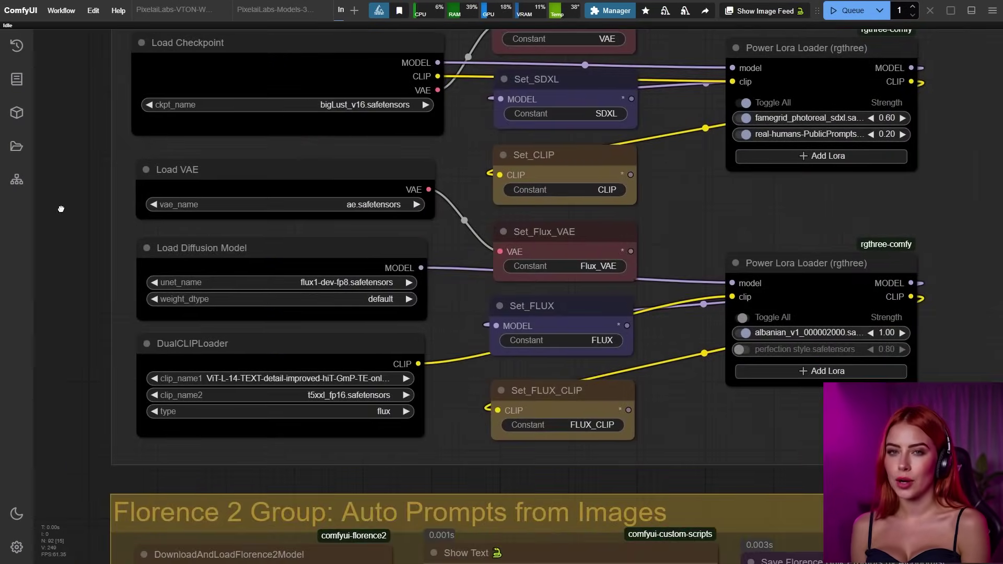
Switch to ComfyUI and move the Flux Power Lora Loader node slightly lower in the model loading group
drag(61, 209, 64, 257)
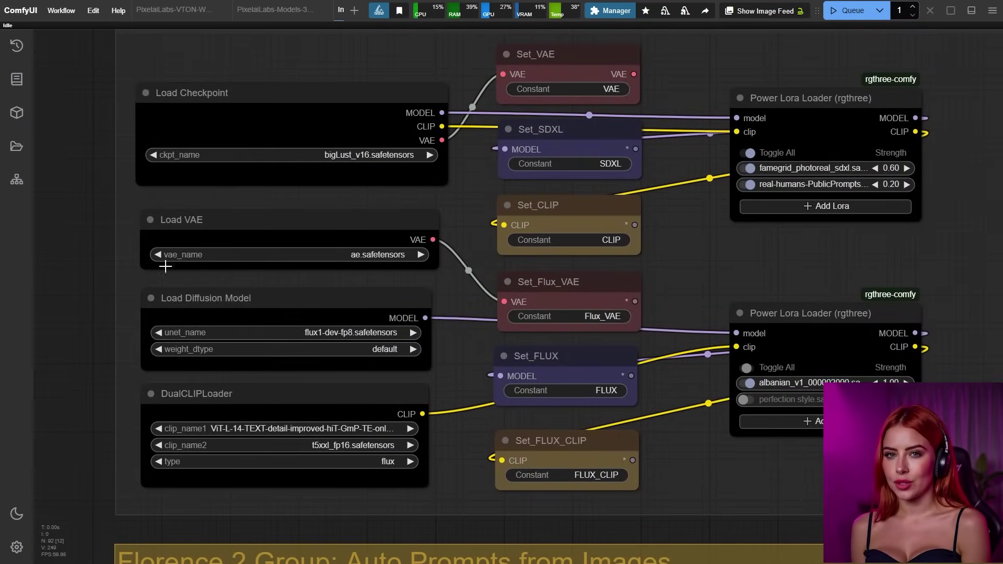
drag(847, 312, 844, 320)
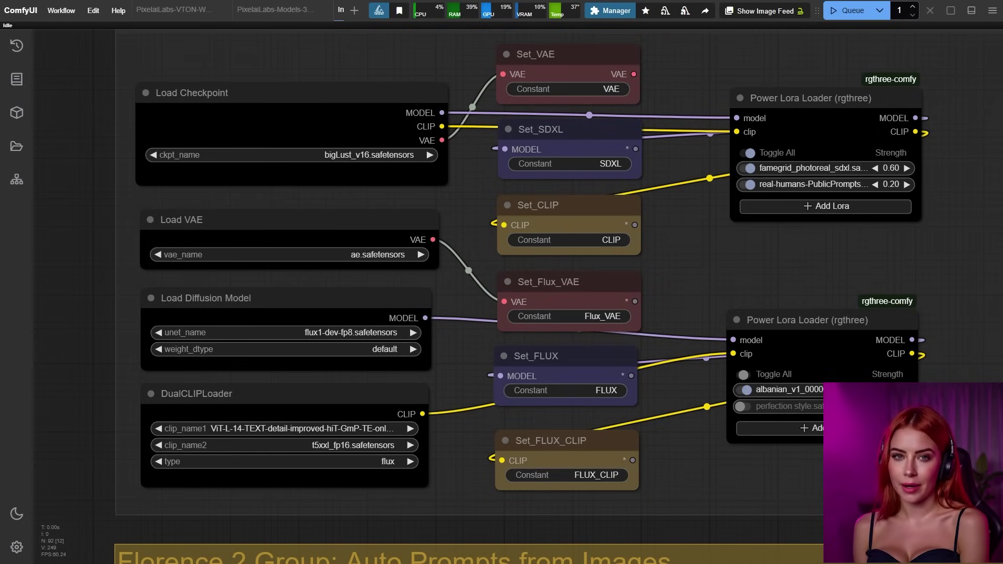
scroll(145, 267, down, 10)
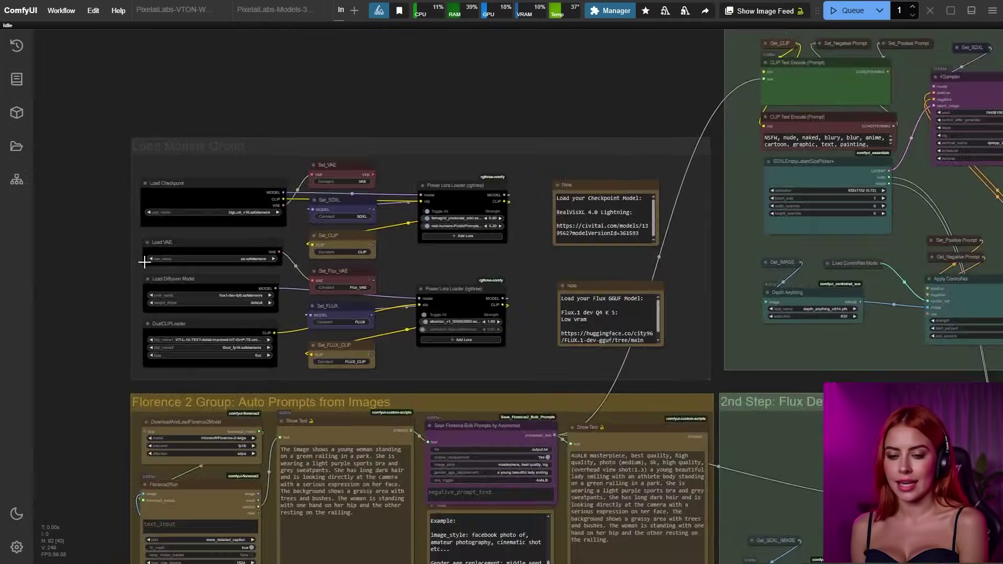
scroll(768, 407, up, 8)
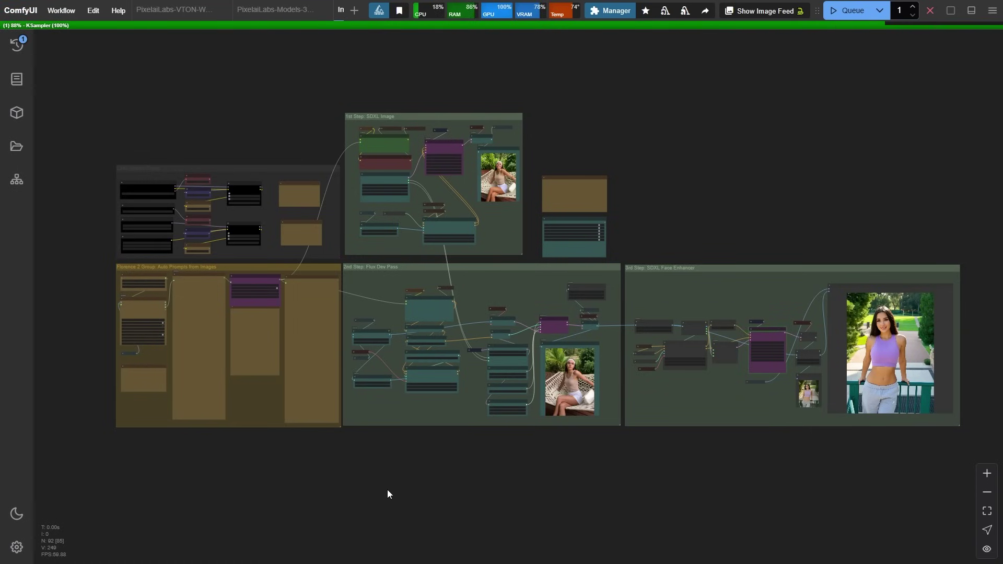
scroll(757, 213, up, 2)
scroll(901, 333, up, 6)
scroll(901, 330, up, 3)
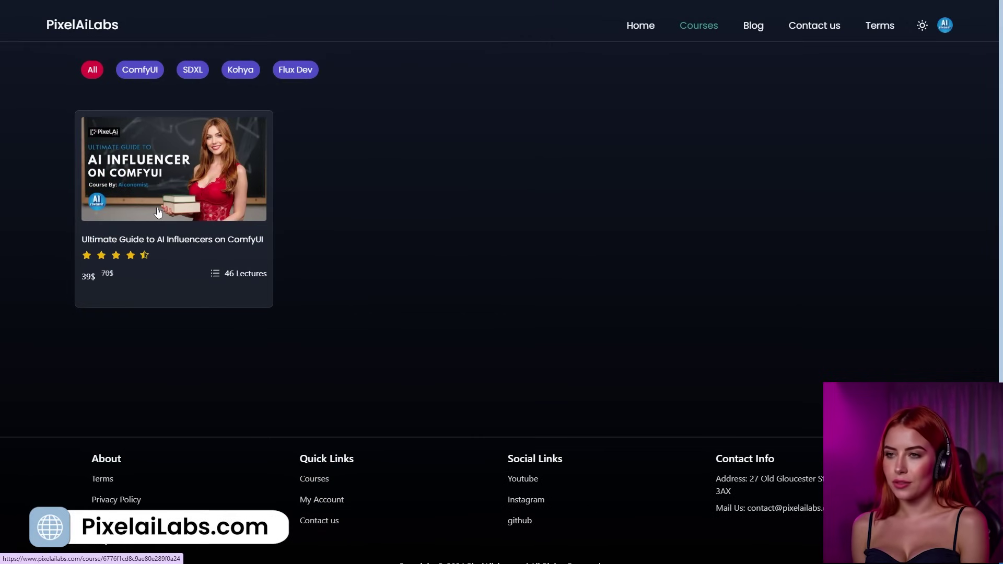
On the PixelAiLabs website, open the "Ultimate Guide to AI Influencers on ComfyUI" course and read through its overview and details
click(158, 213)
scroll(966, 271, down, 1)
scroll(966, 271, down, 6)
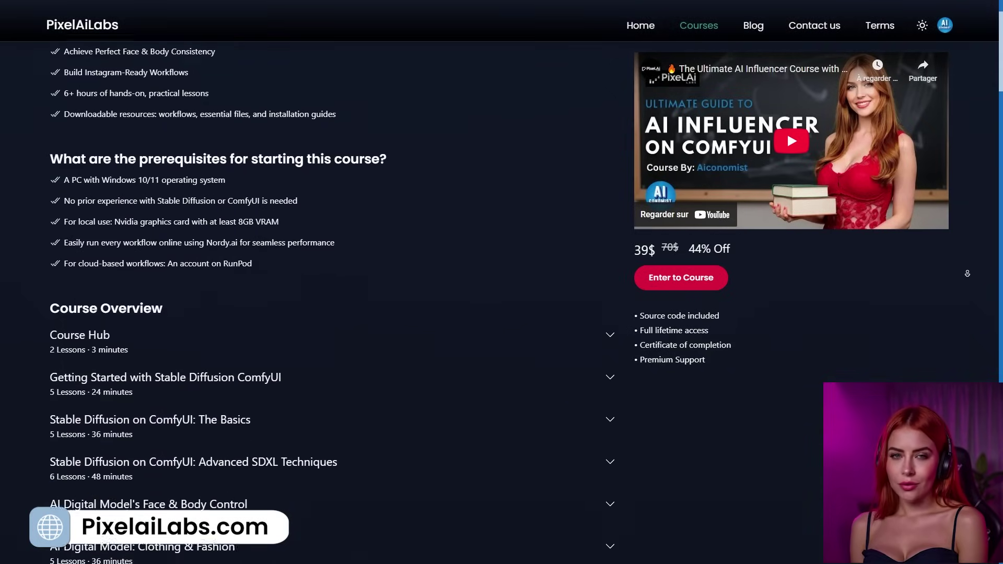
scroll(967, 277, down, 7)
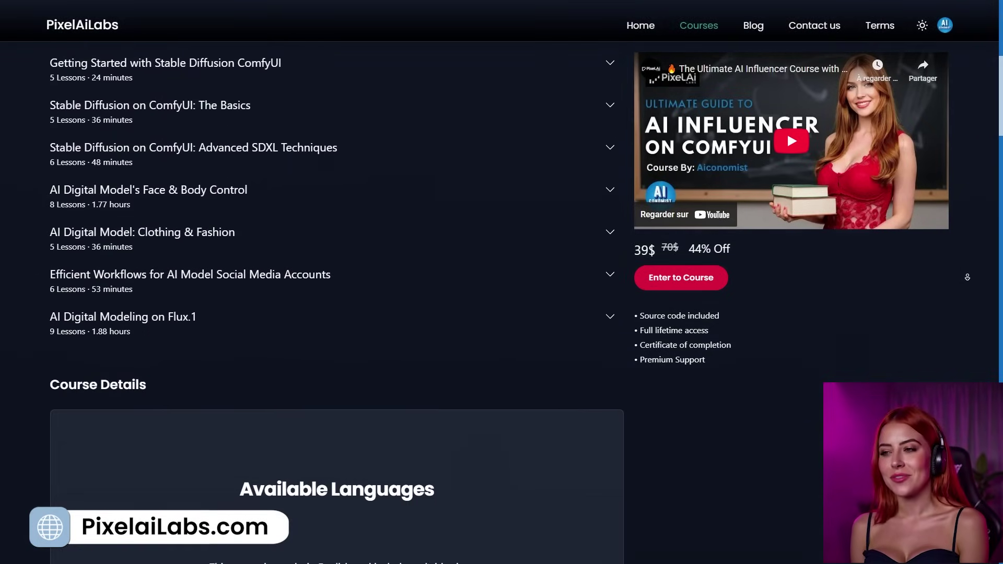
scroll(967, 276, down, 7)
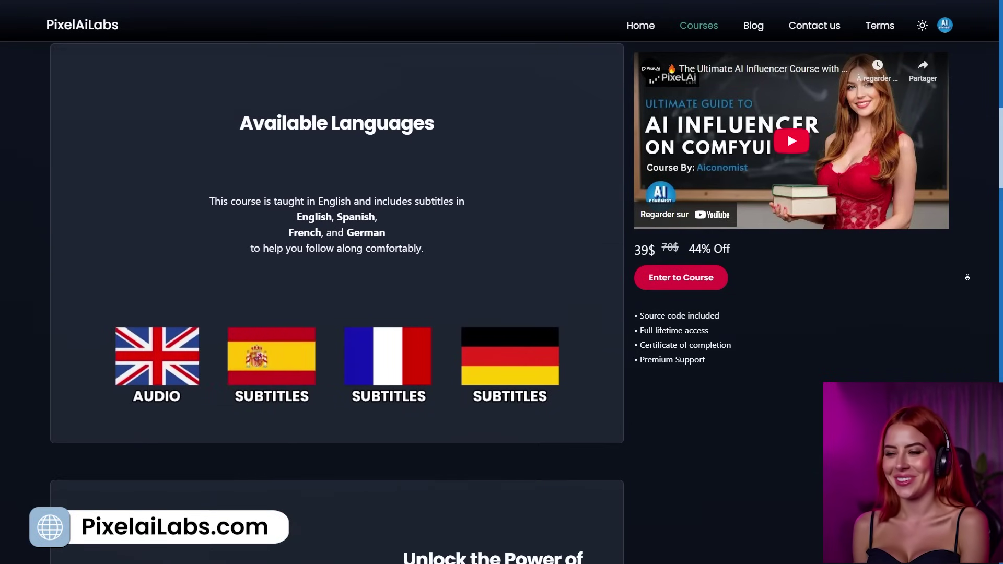
scroll(967, 276, down, 8)
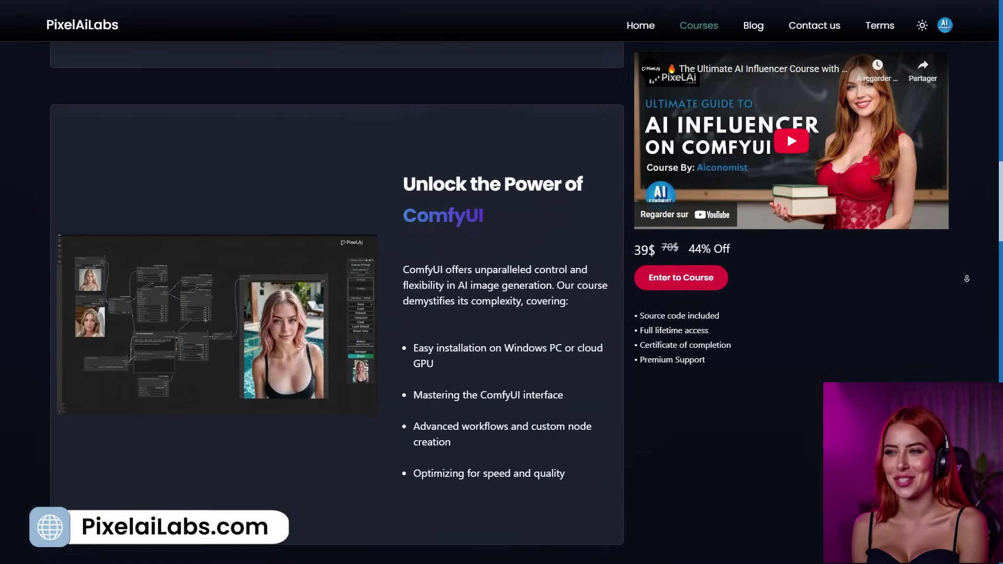